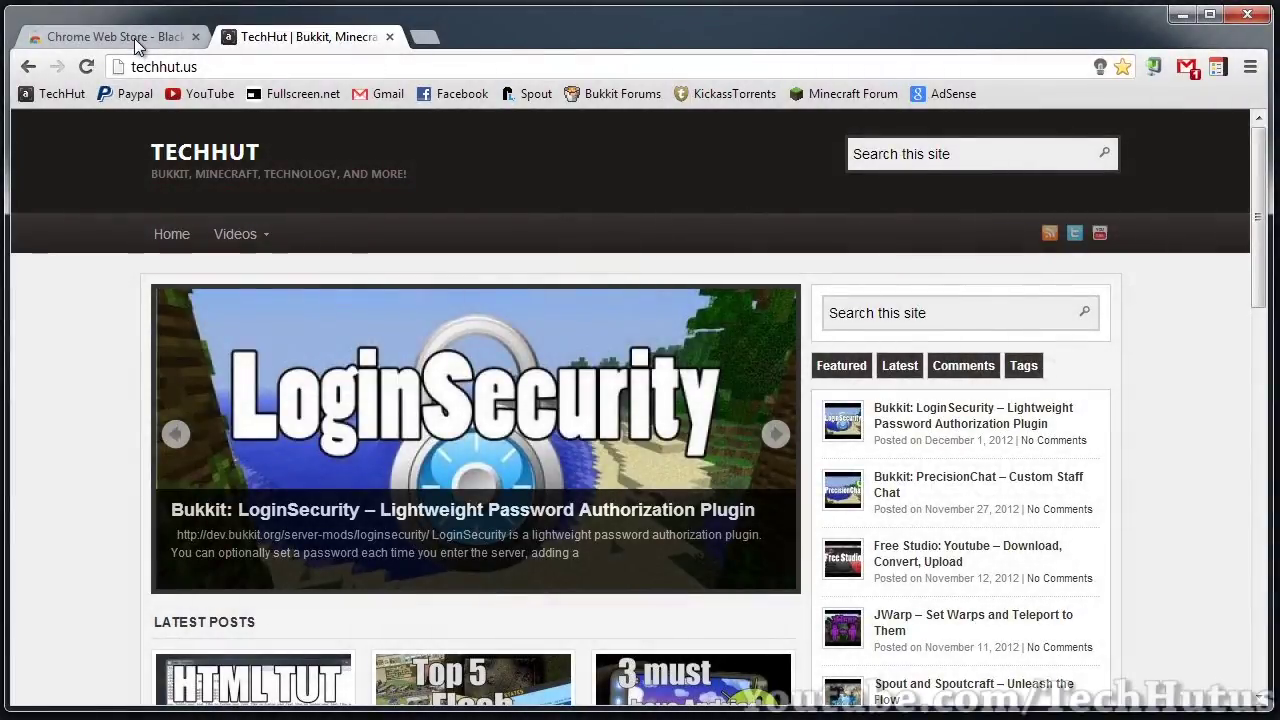
- After viewing the Black Menu store page, run a techhutus web search and close the results
left_click(134, 38)
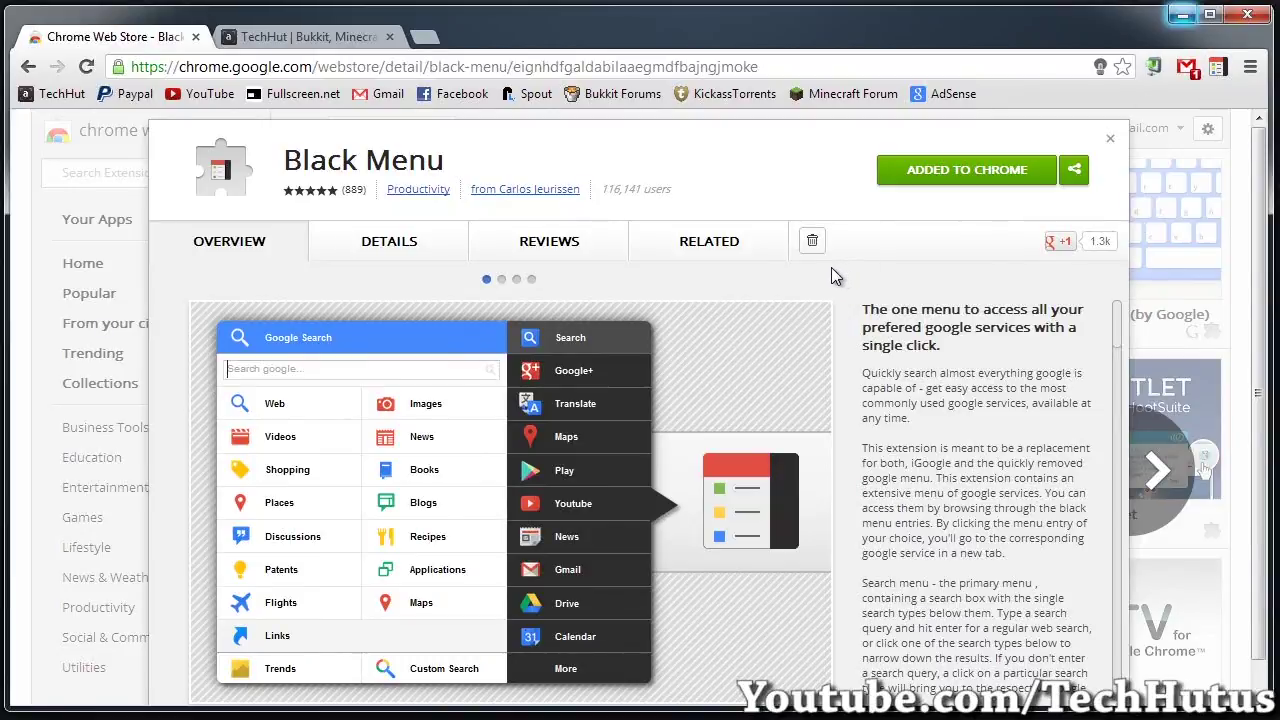
left_click(330, 36)
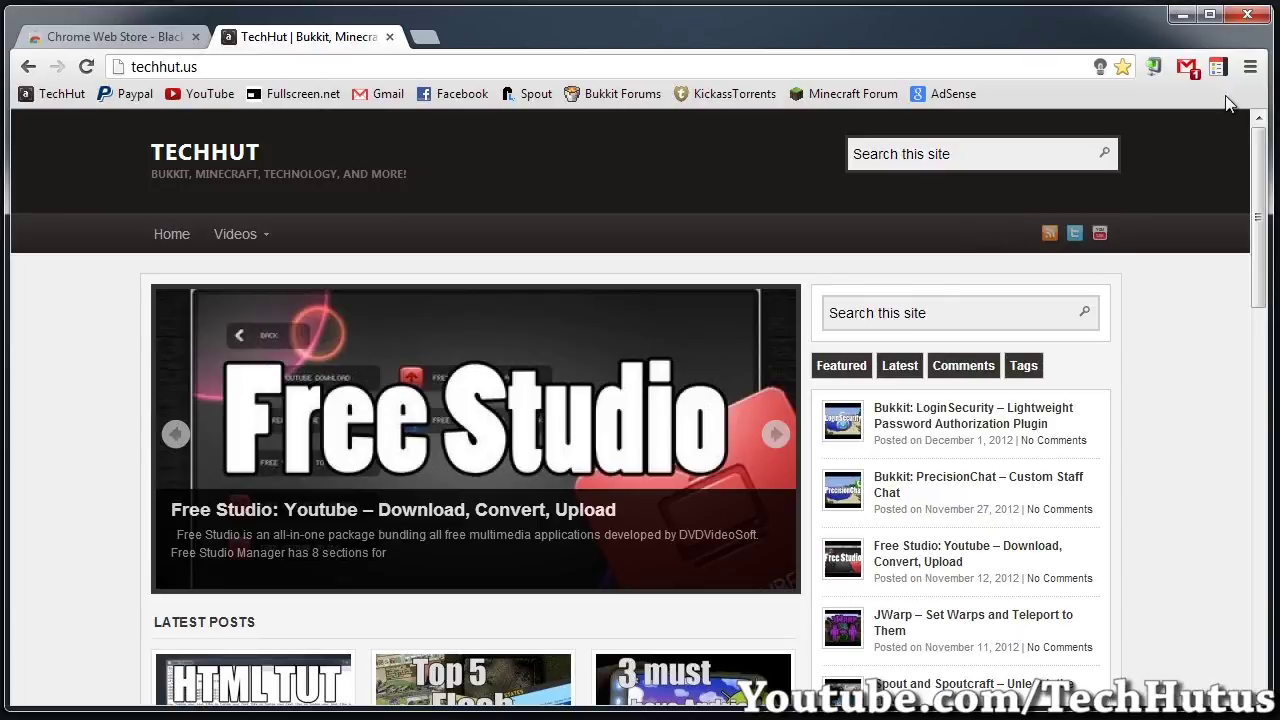
left_click(1215, 70)
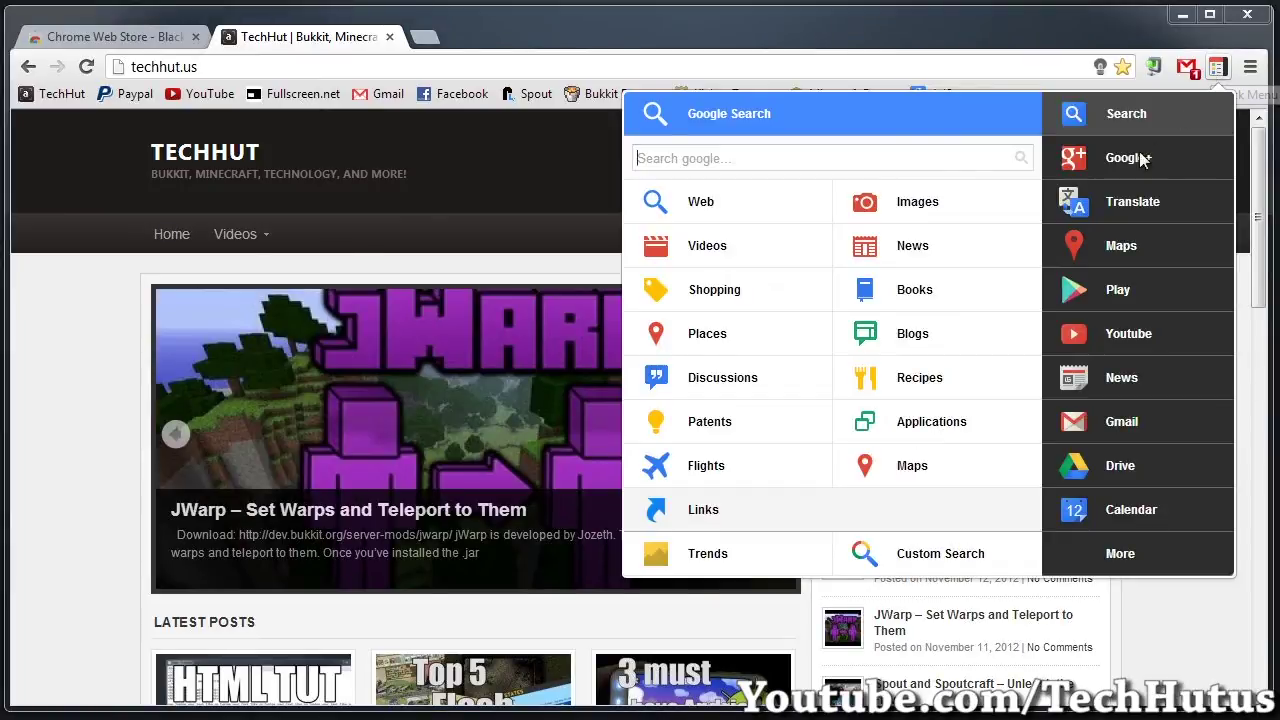
mouse_move(1120, 117)
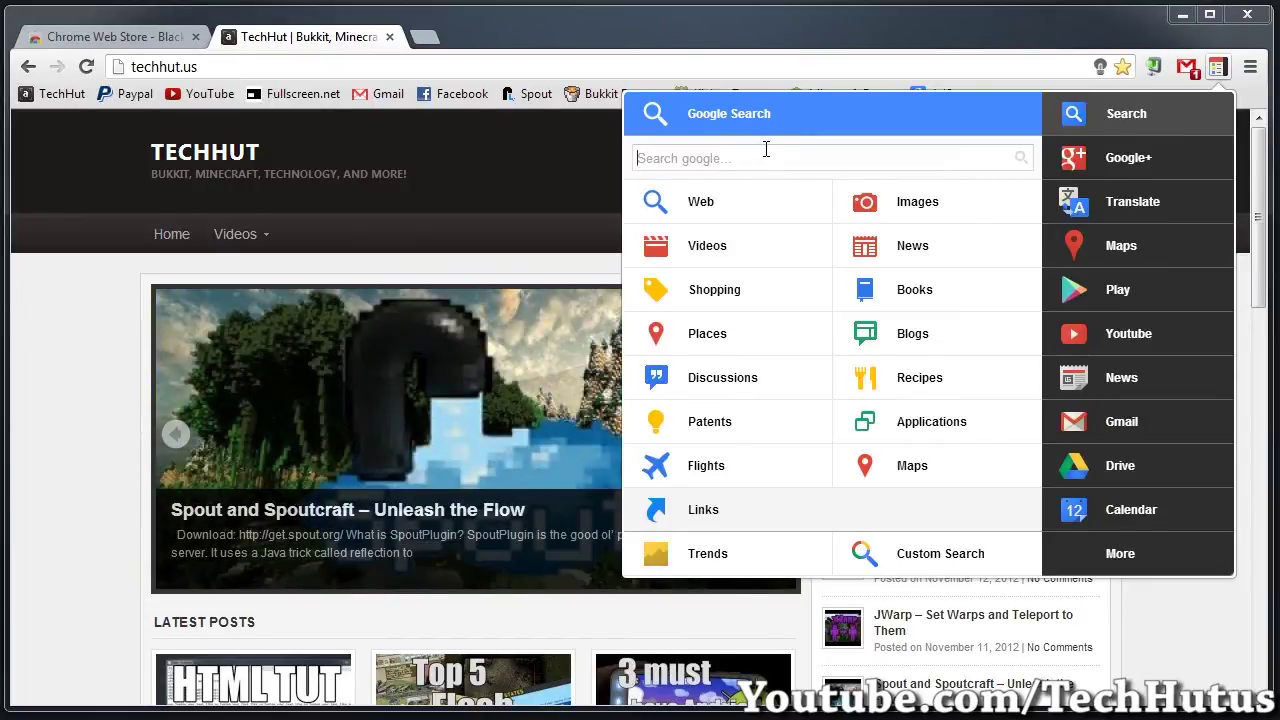
type("techhutus")
key("Return")
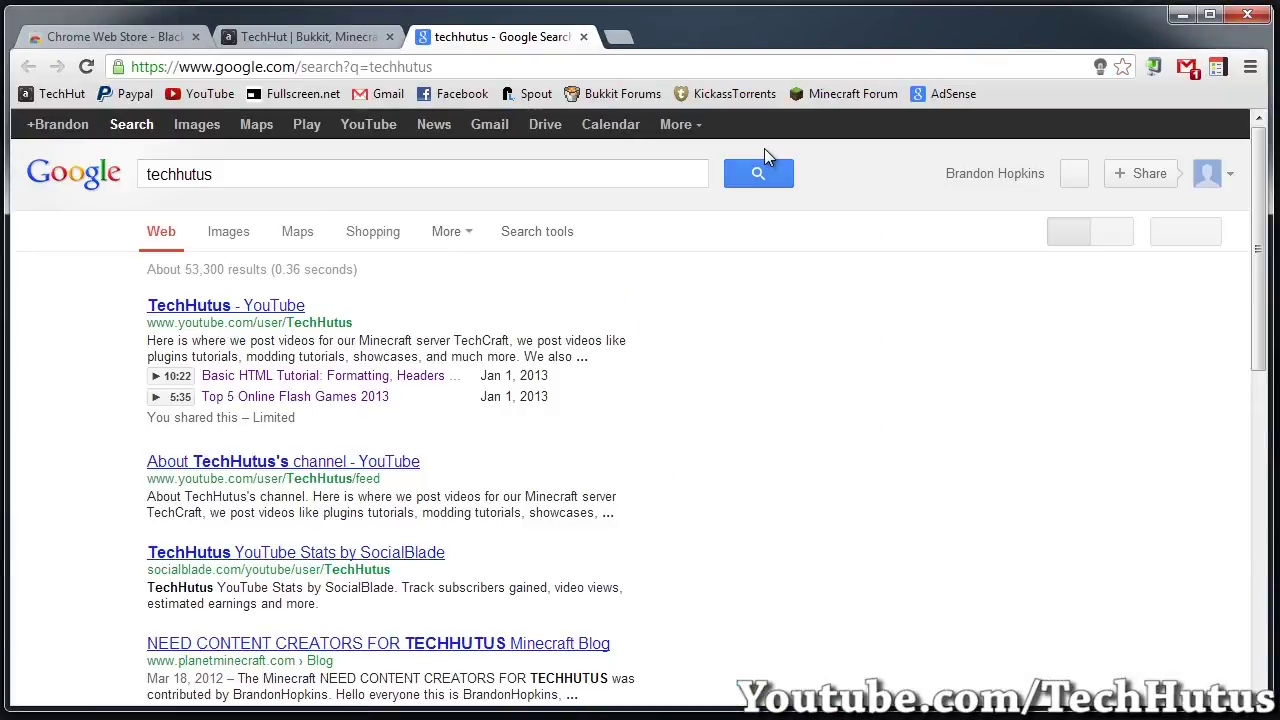
scroll(281, 270, "down", 1)
left_click(345, 36)
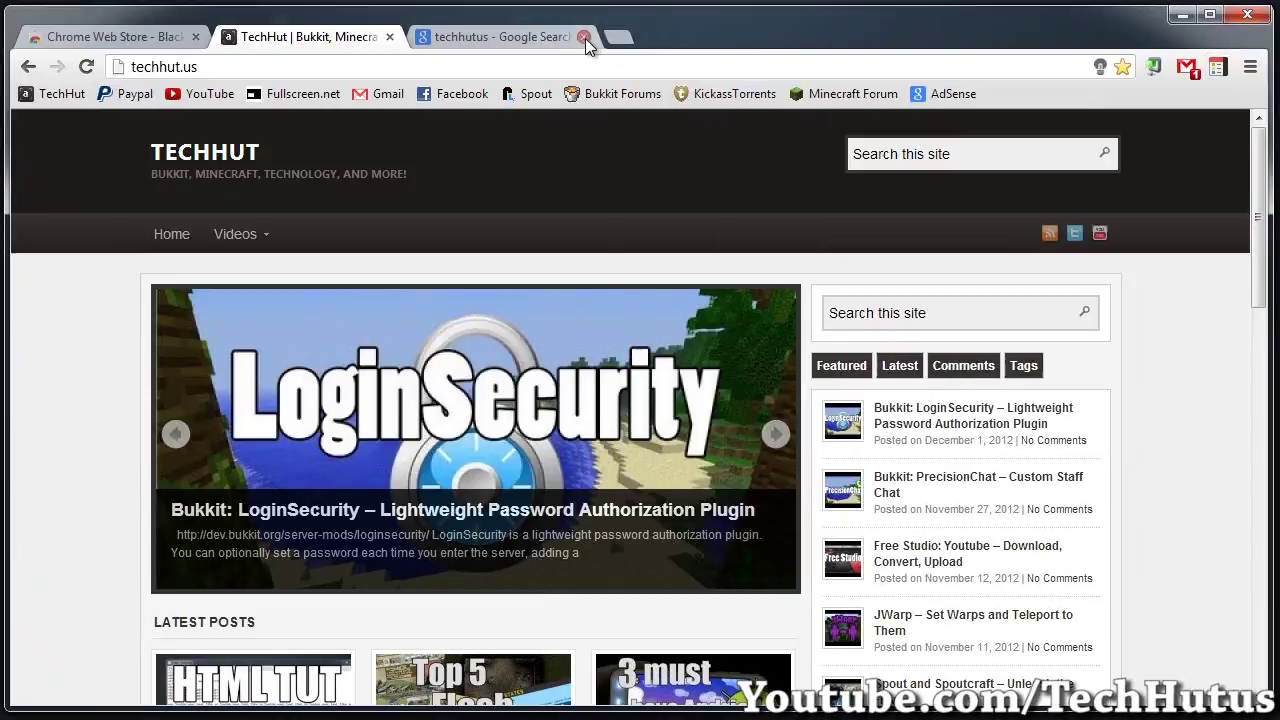
left_click(584, 37)
- Search Google Images for techhutus, close the image results, and reopen Black Menu
left_click(1215, 69)
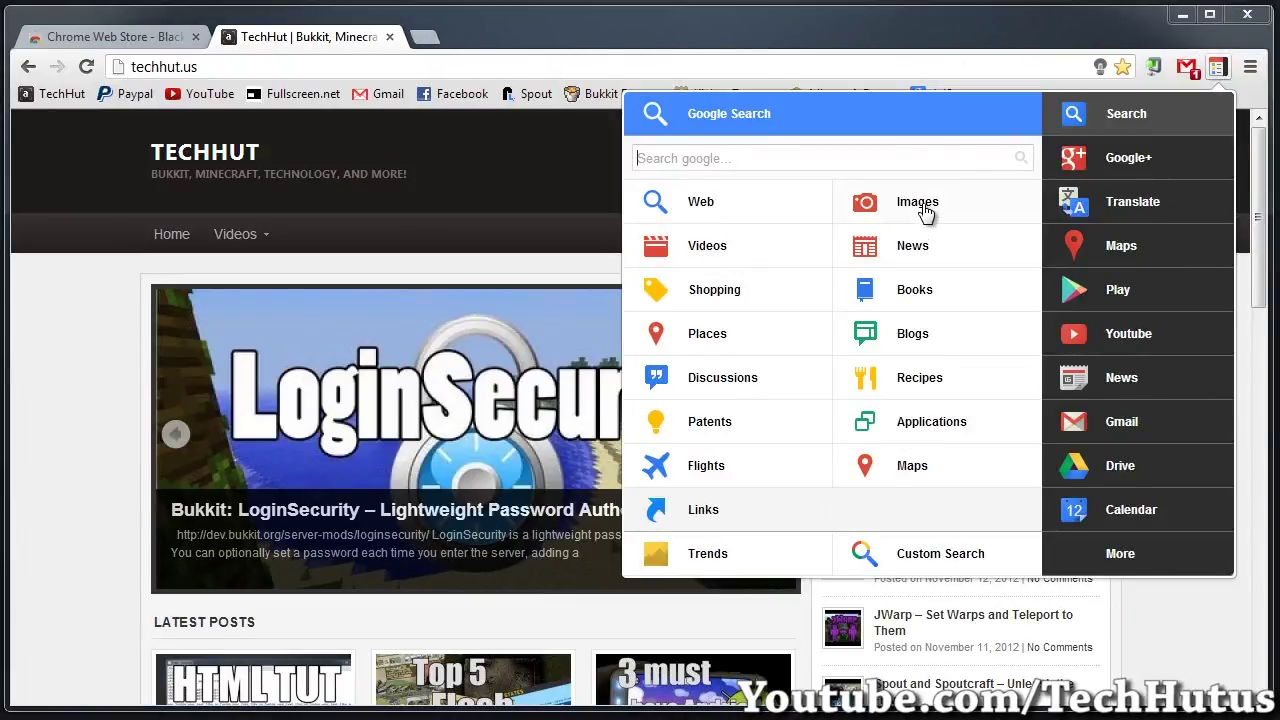
left_click(915, 204)
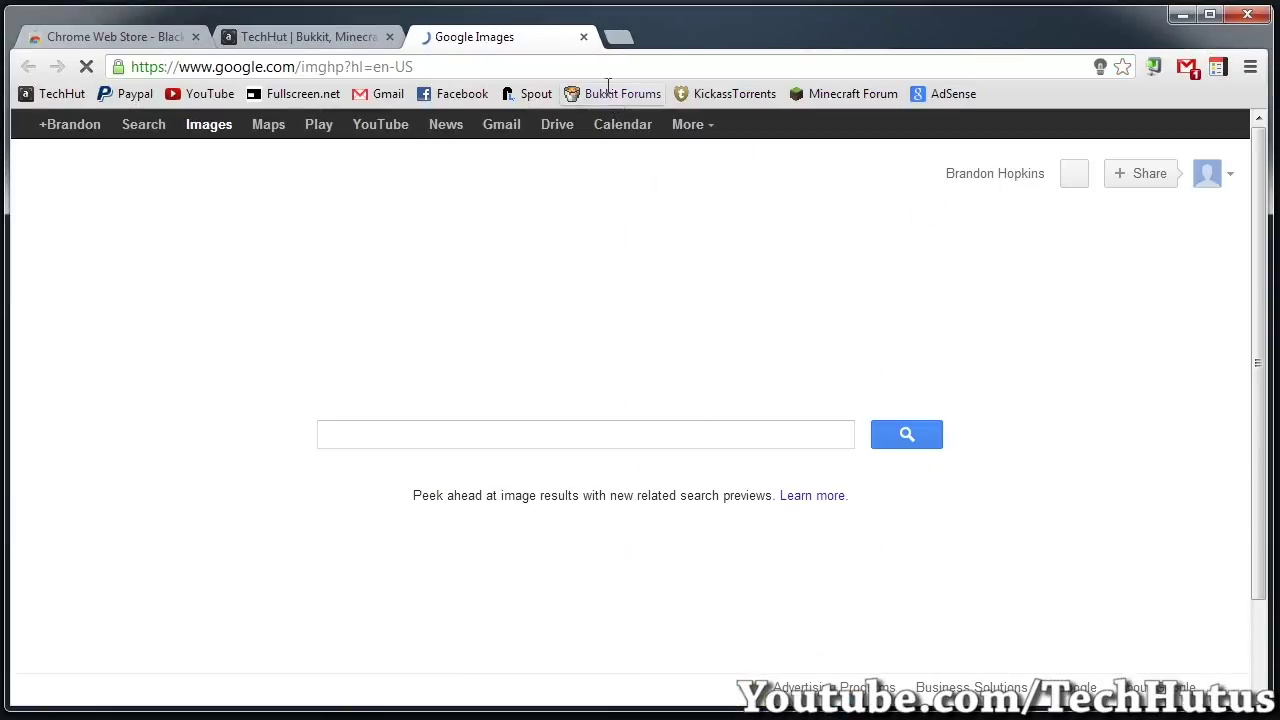
left_click(584, 37)
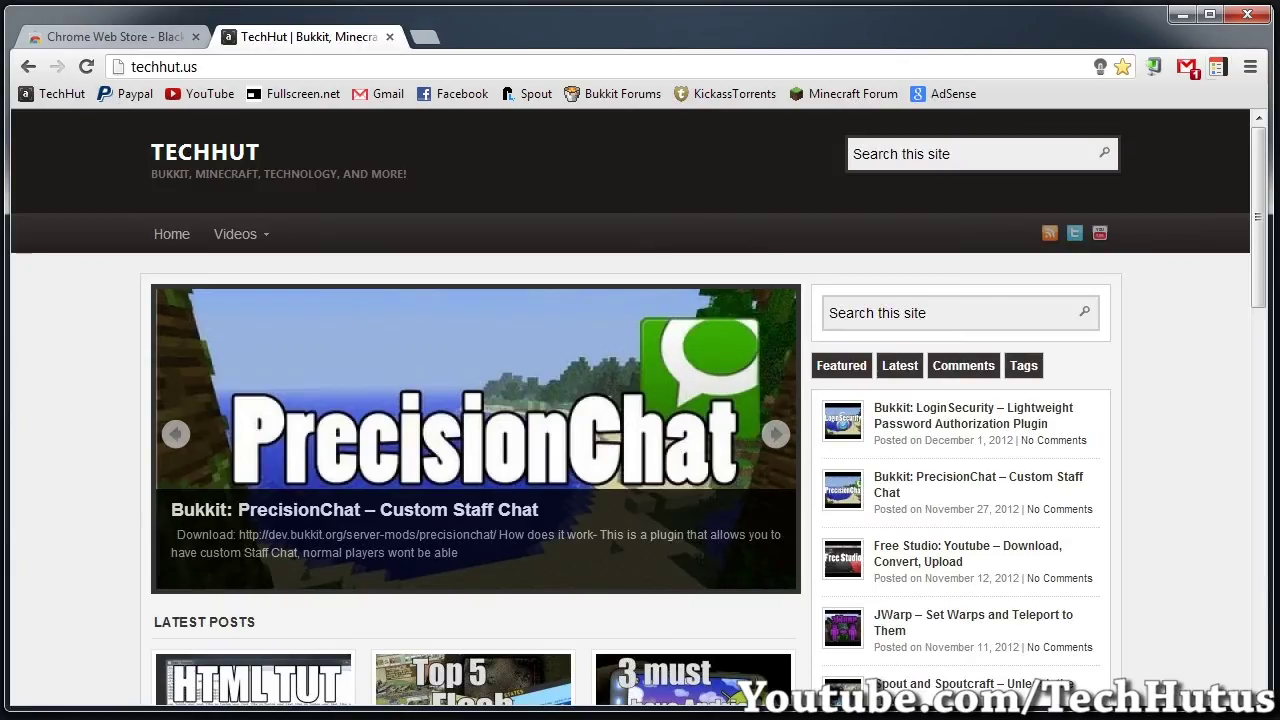
left_click(1218, 68)
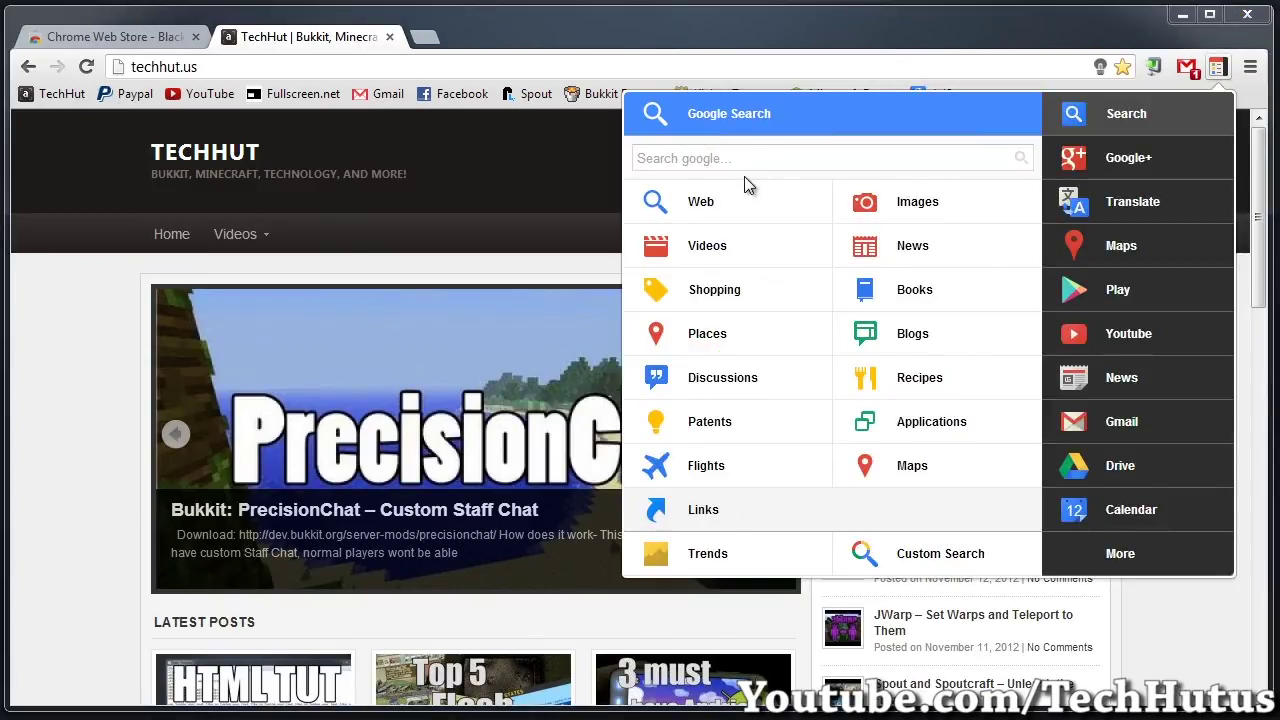
type("techhutus")
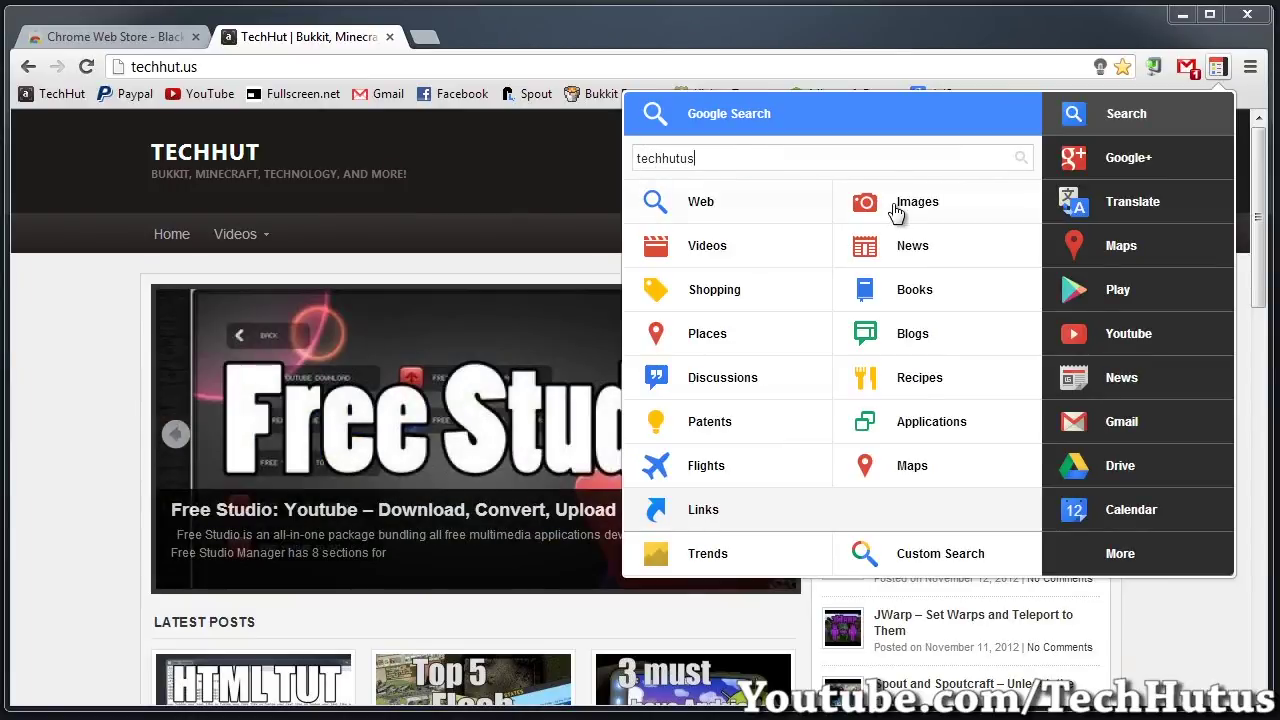
left_click(895, 205)
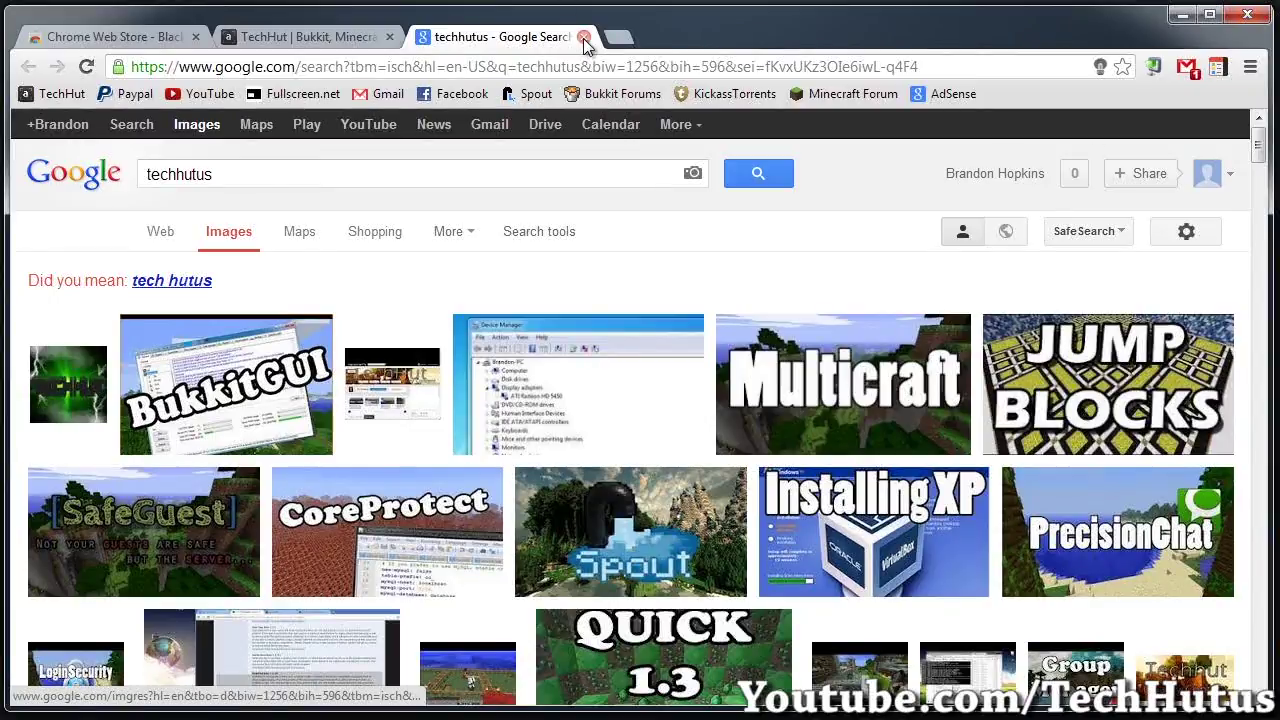
left_click(584, 37)
left_click(1217, 66)
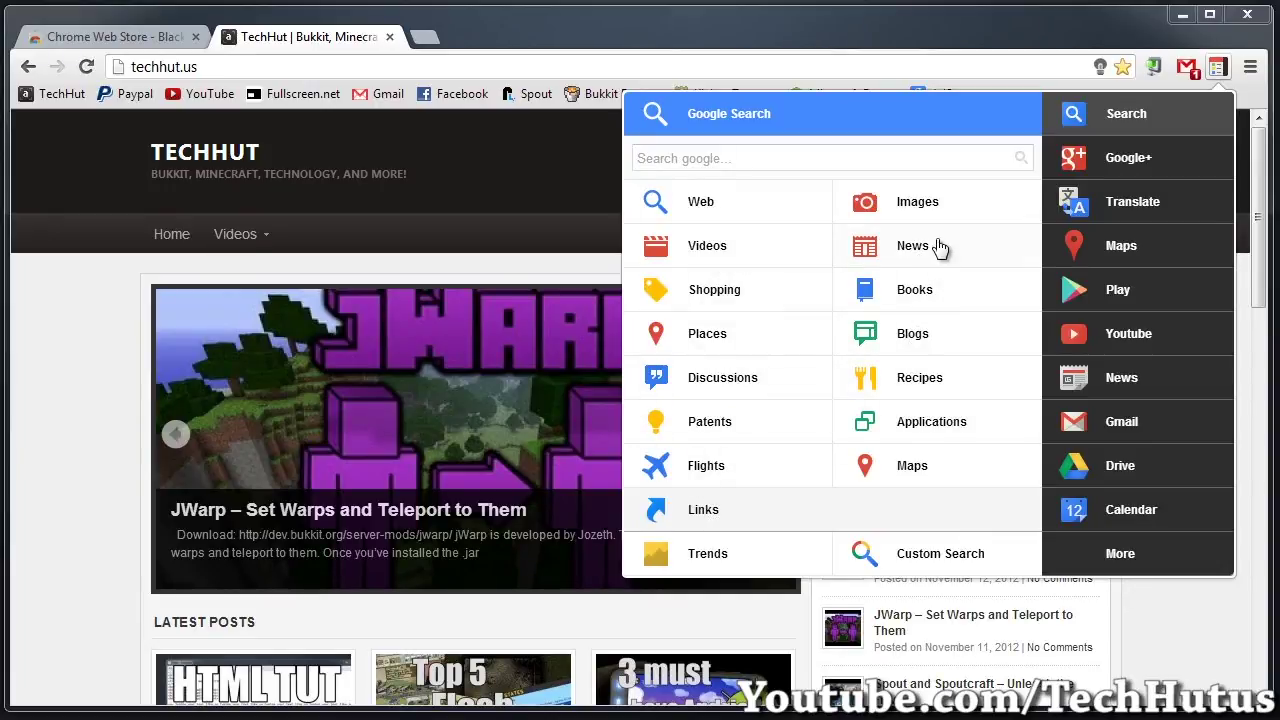
- Search Google Shopping for 'samsung galaxy s2', scroll the results, then close that tab
left_click(705, 157)
type("samsung galaxy s2")
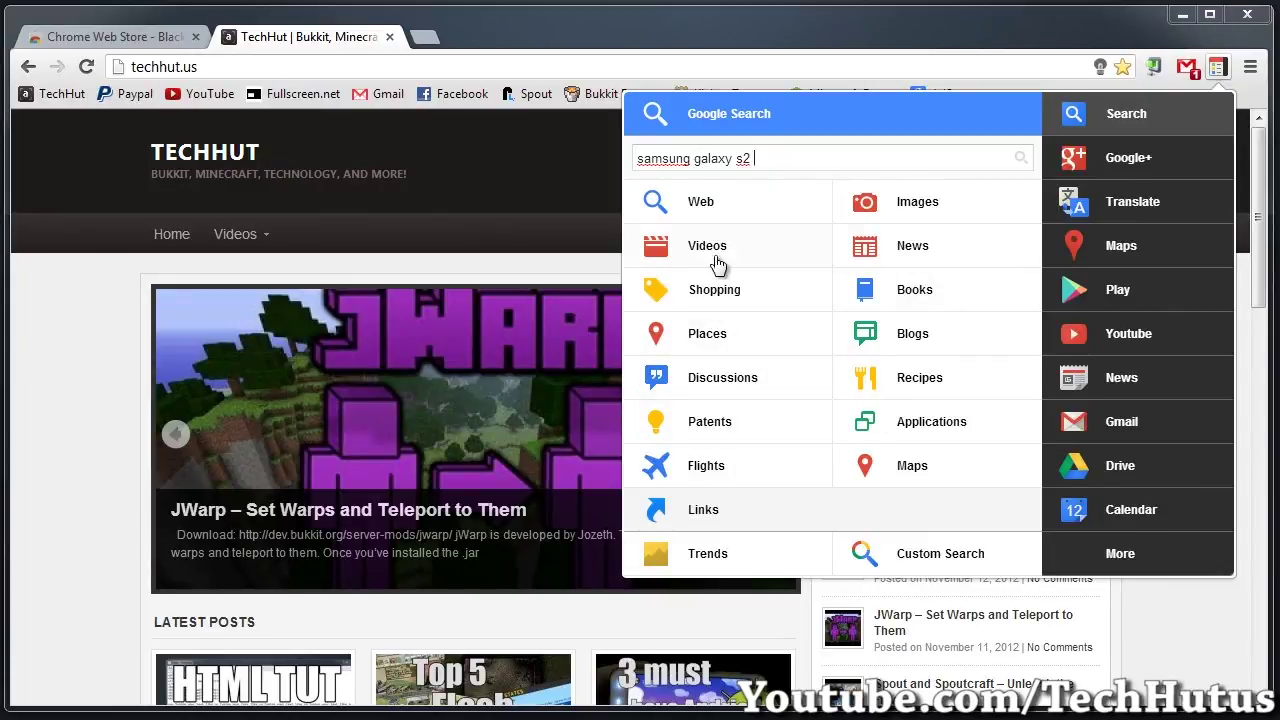
left_click(706, 297)
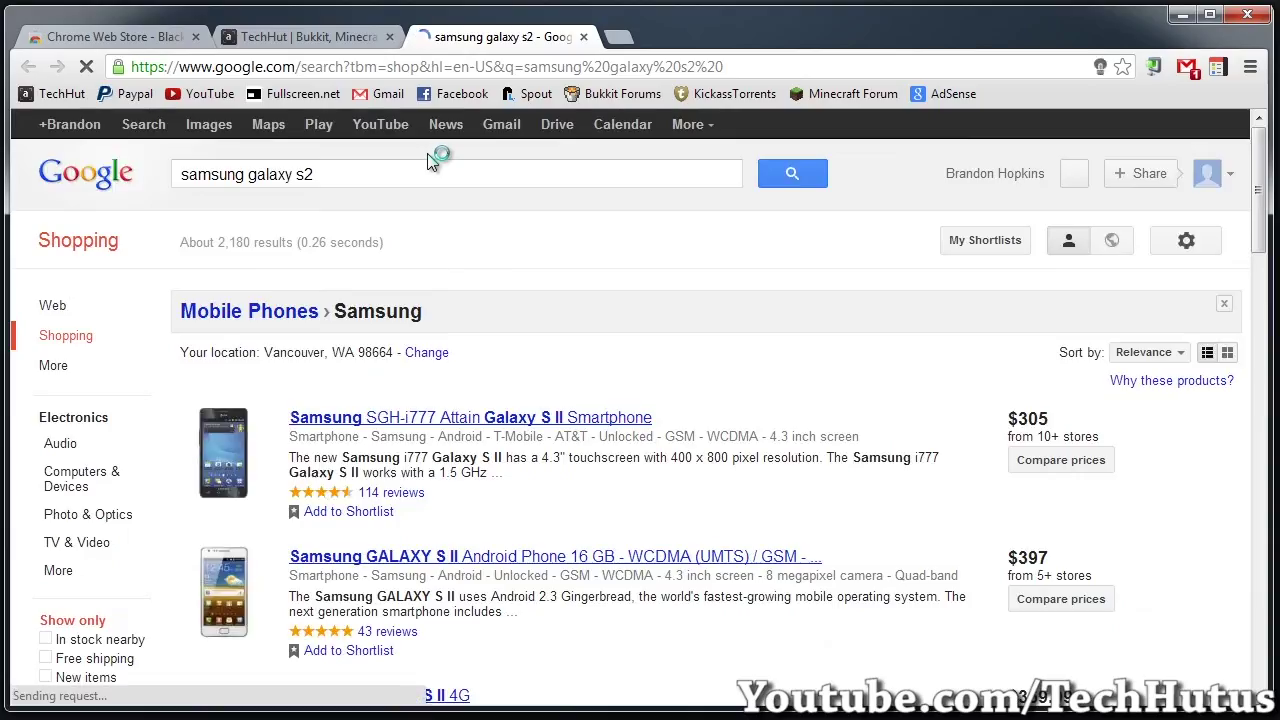
scroll(497, 341, "down", 2)
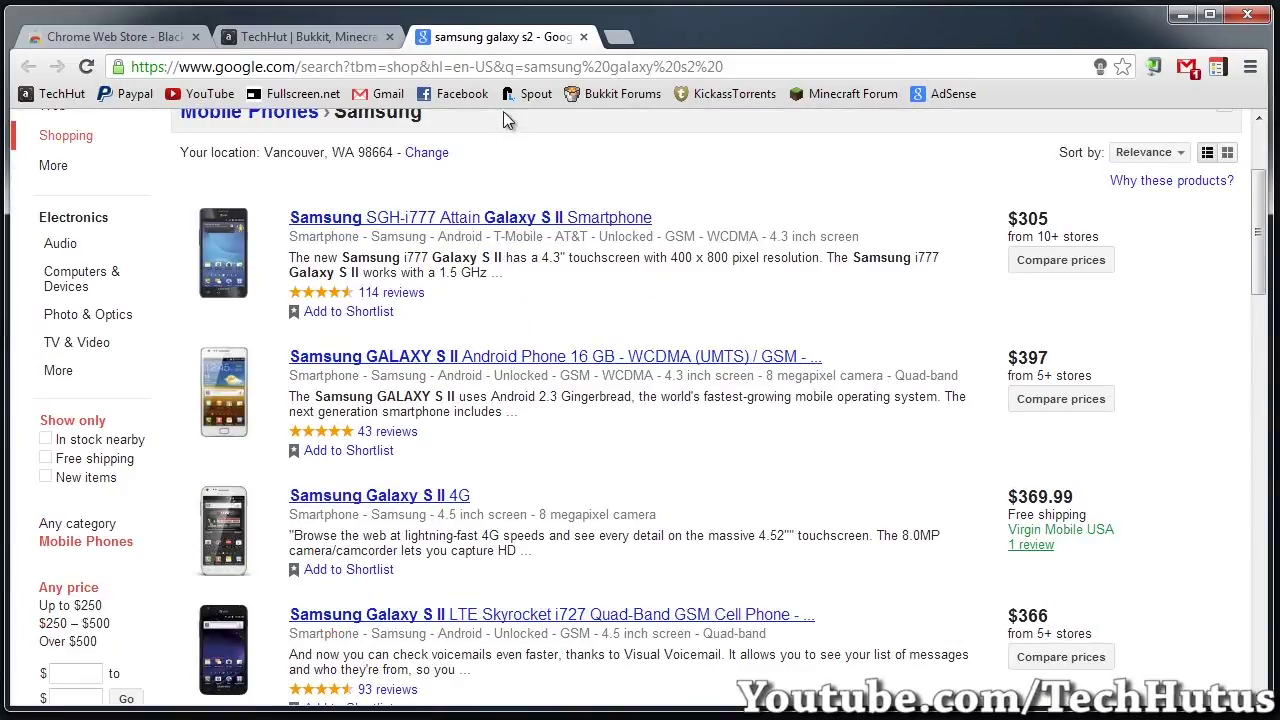
left_click(583, 37)
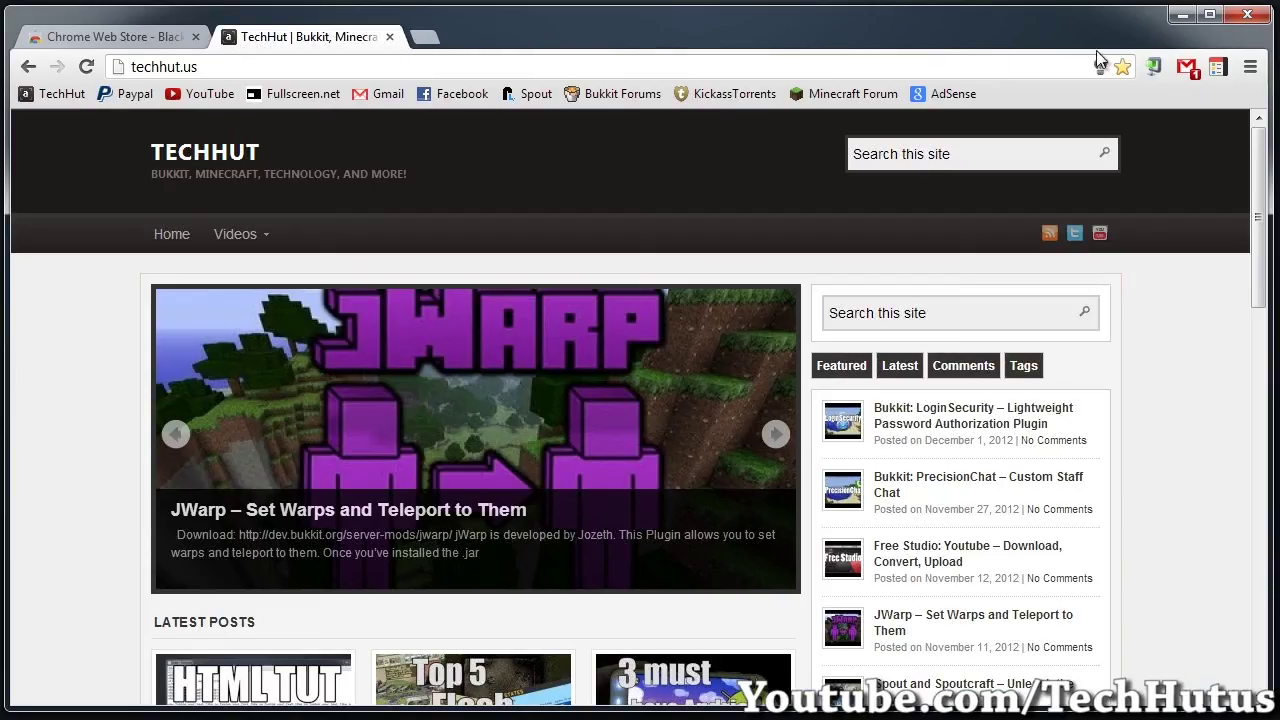
- Open the Google+ panel, browse its Links and Search Filters, then bring up Translate
left_click(1210, 68)
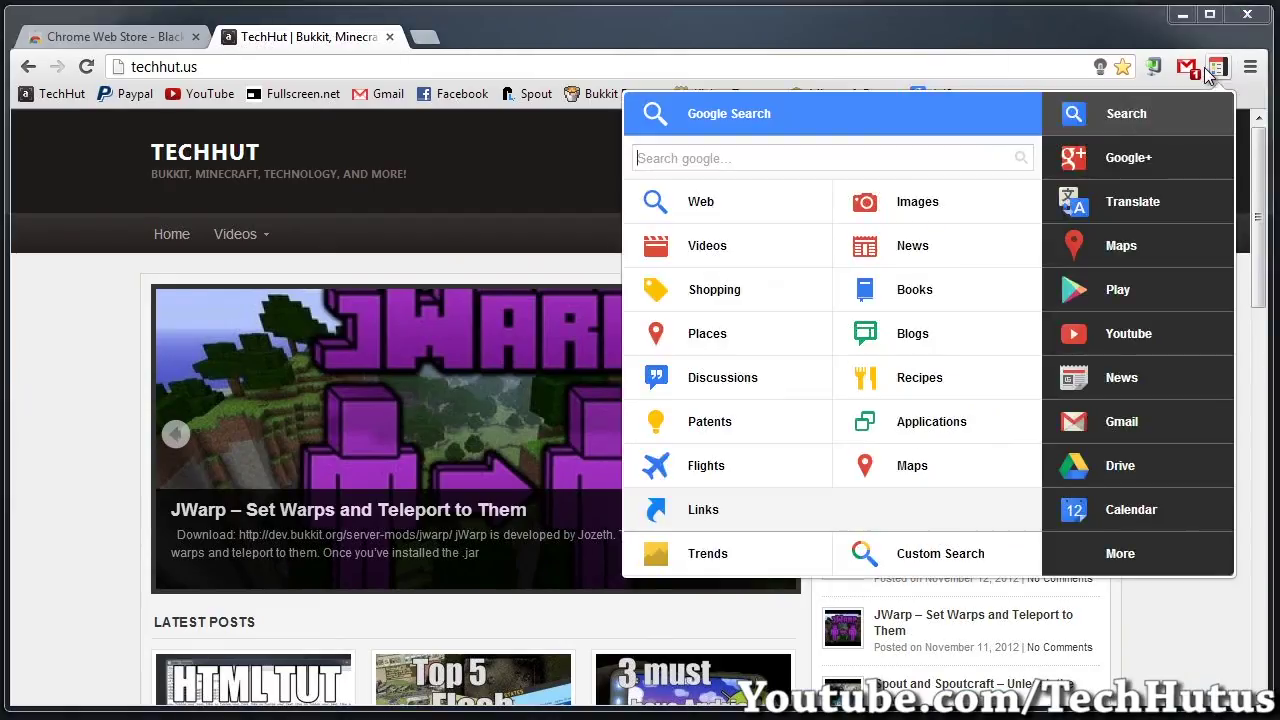
left_click(1120, 165)
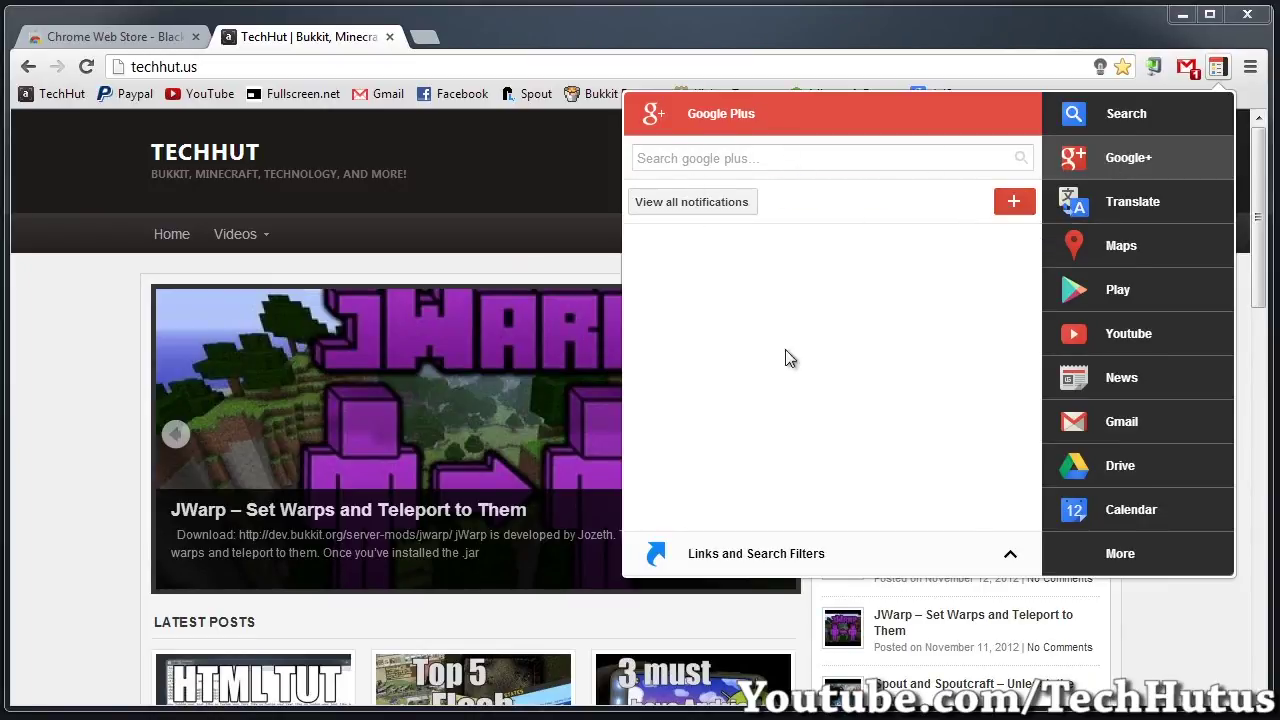
mouse_move(795, 570)
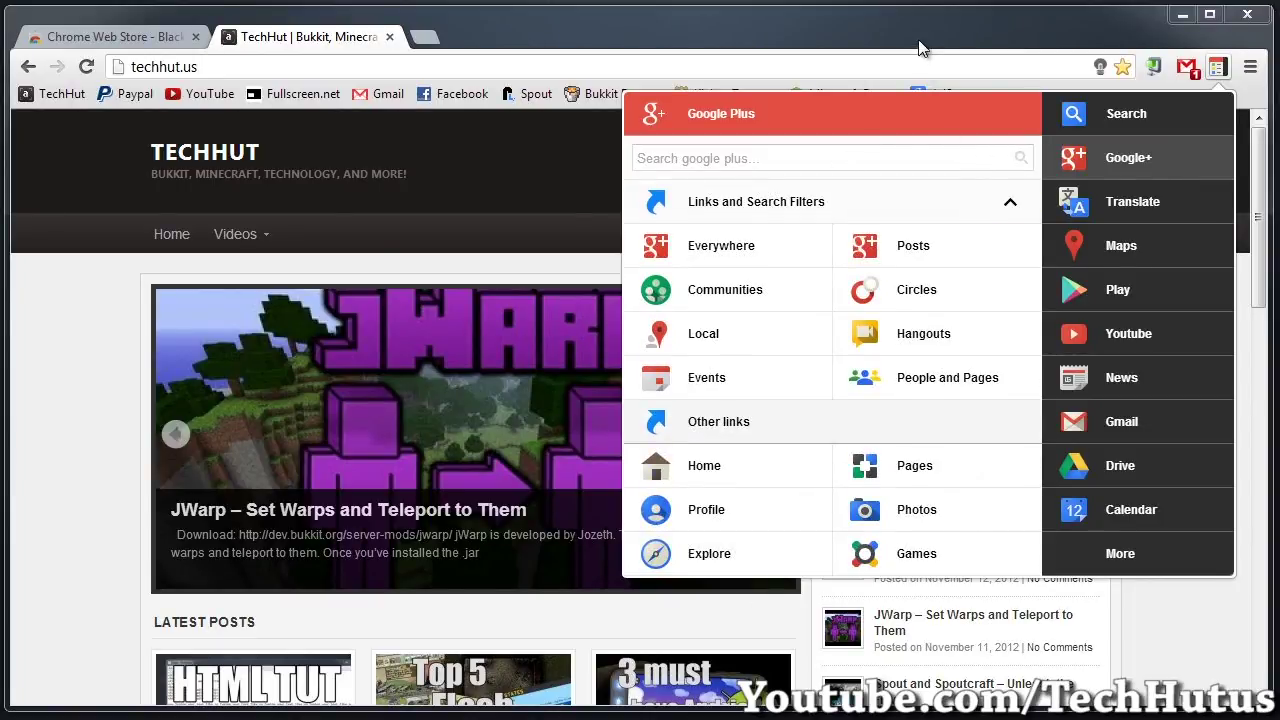
mouse_move(1180, 206)
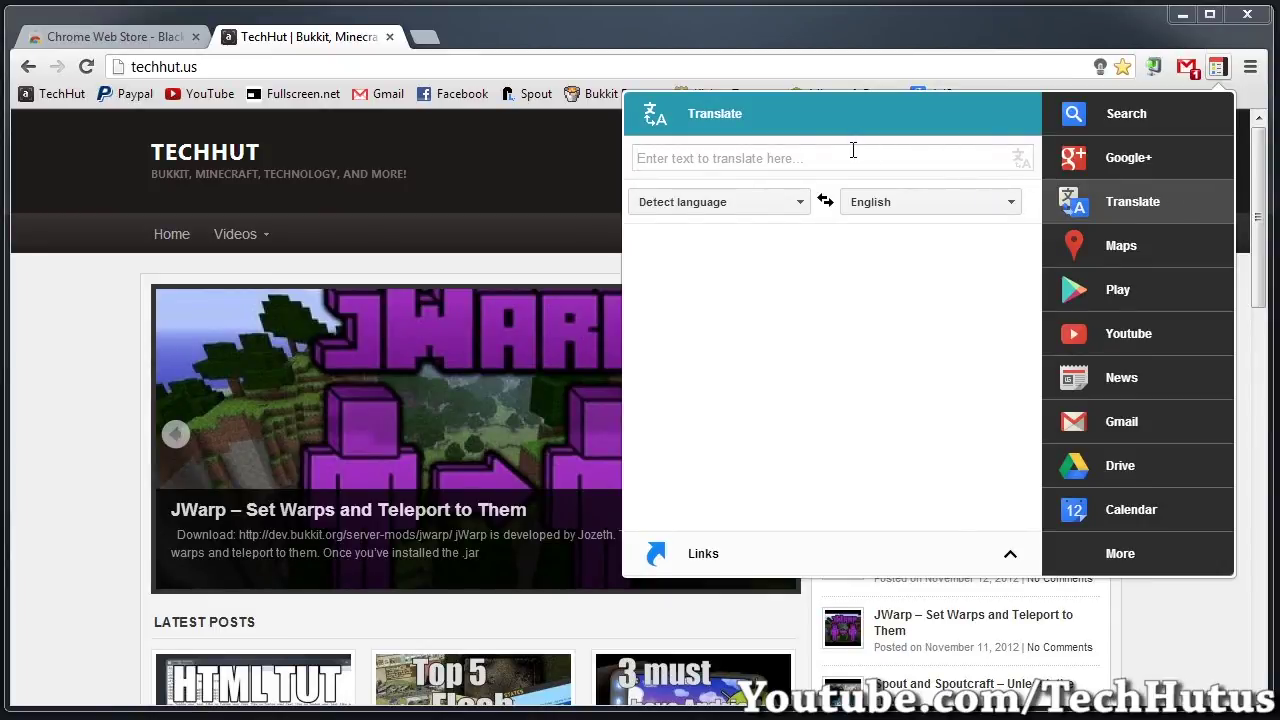
- Translate 'Hello Everybody!' into Irish, giving 'Dia duit gach duine!', then switch to Maps
type("Hello Everybody!")
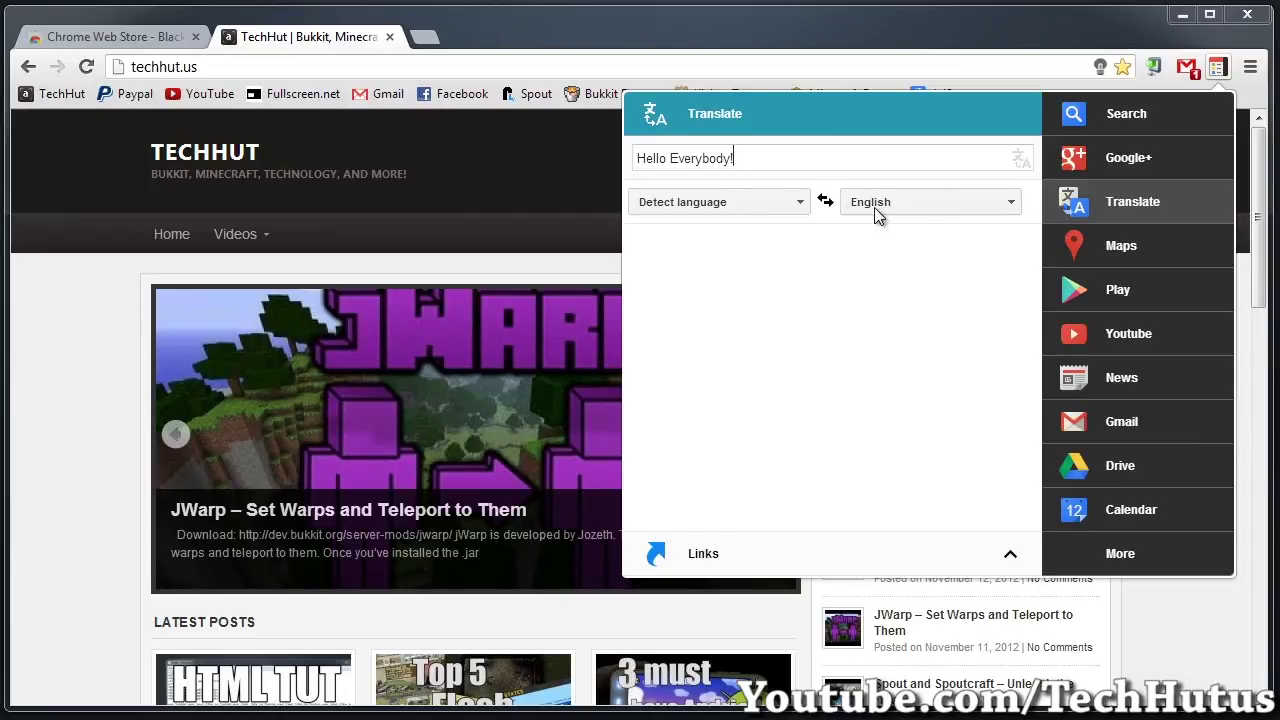
left_click(874, 210)
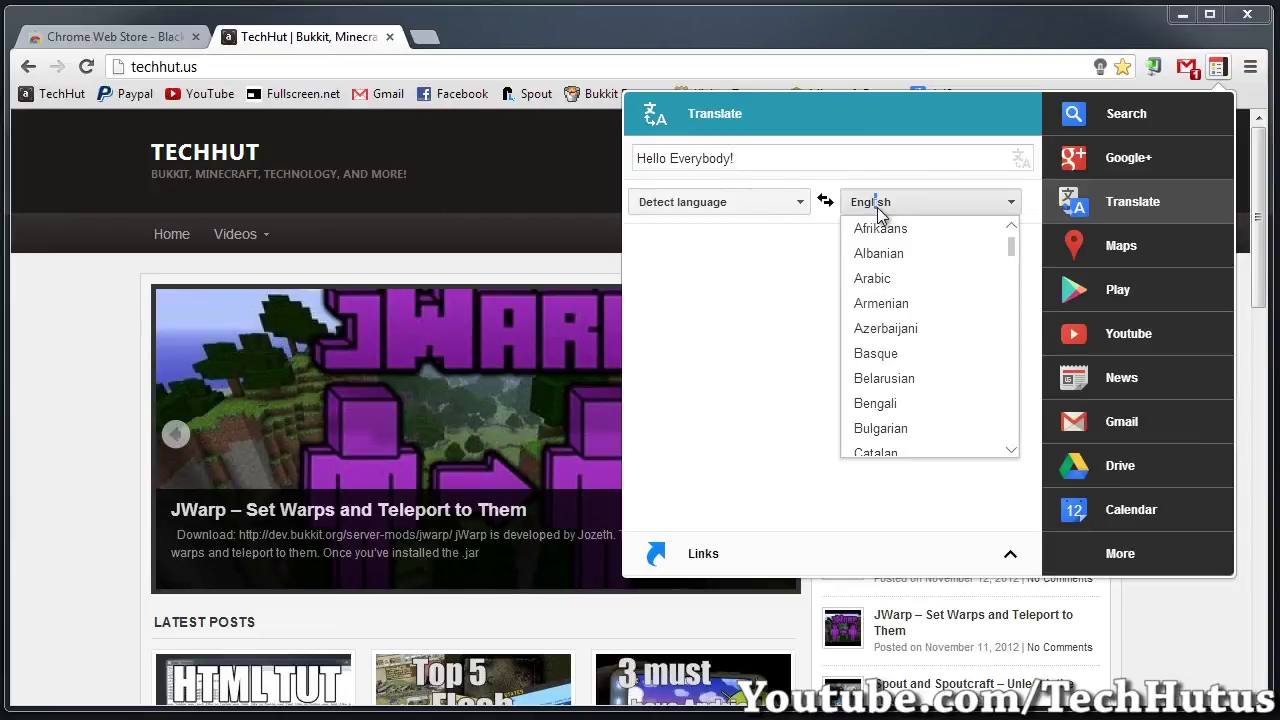
scroll(934, 272, "down", 6)
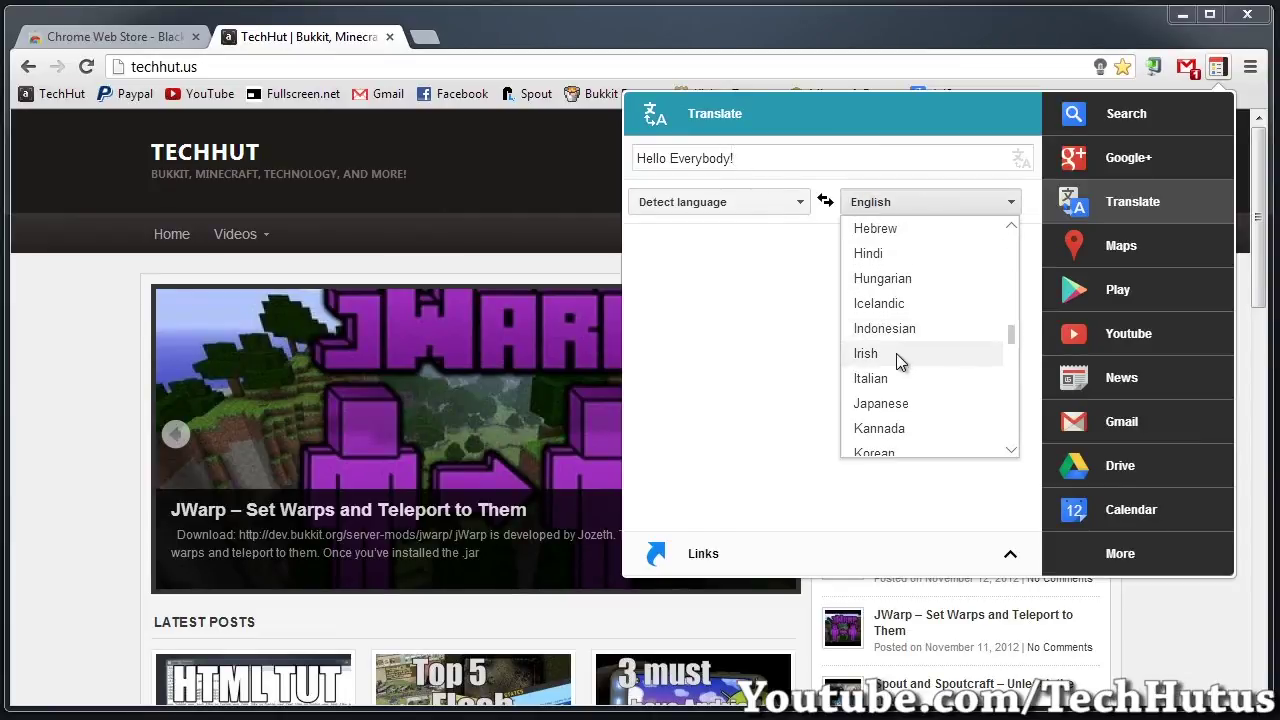
left_click(903, 358)
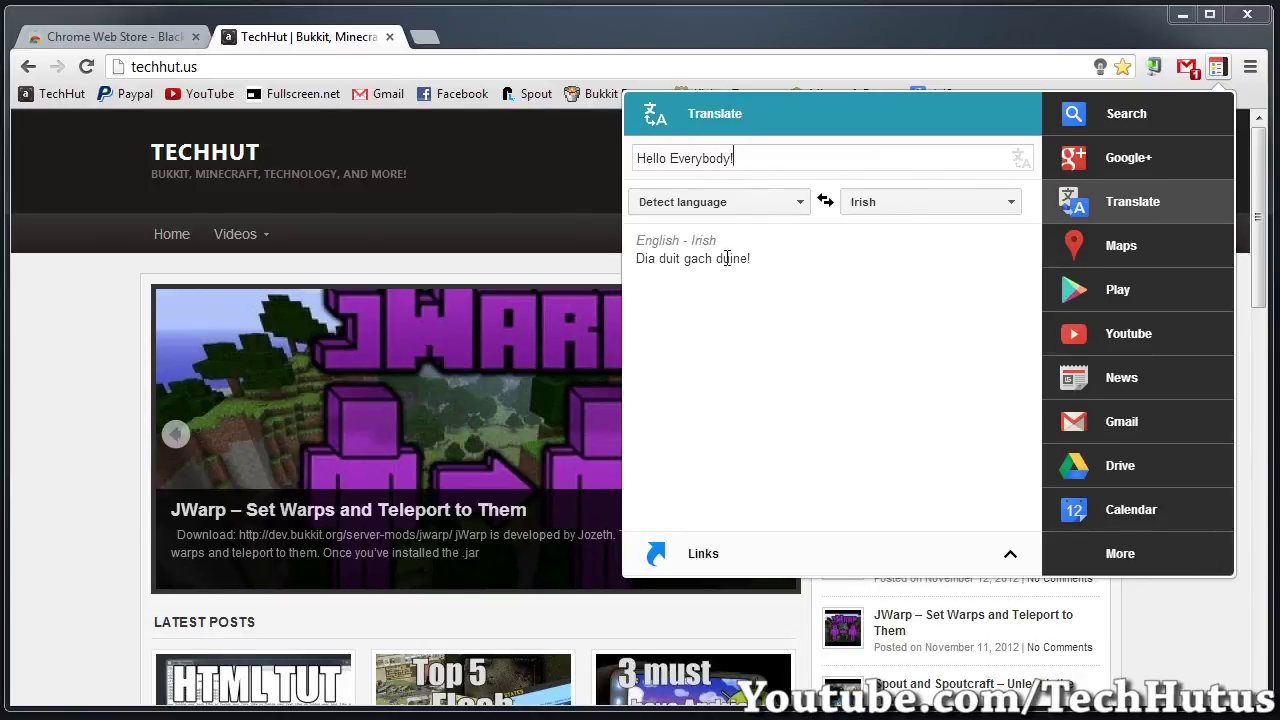
key("ctrl+a")
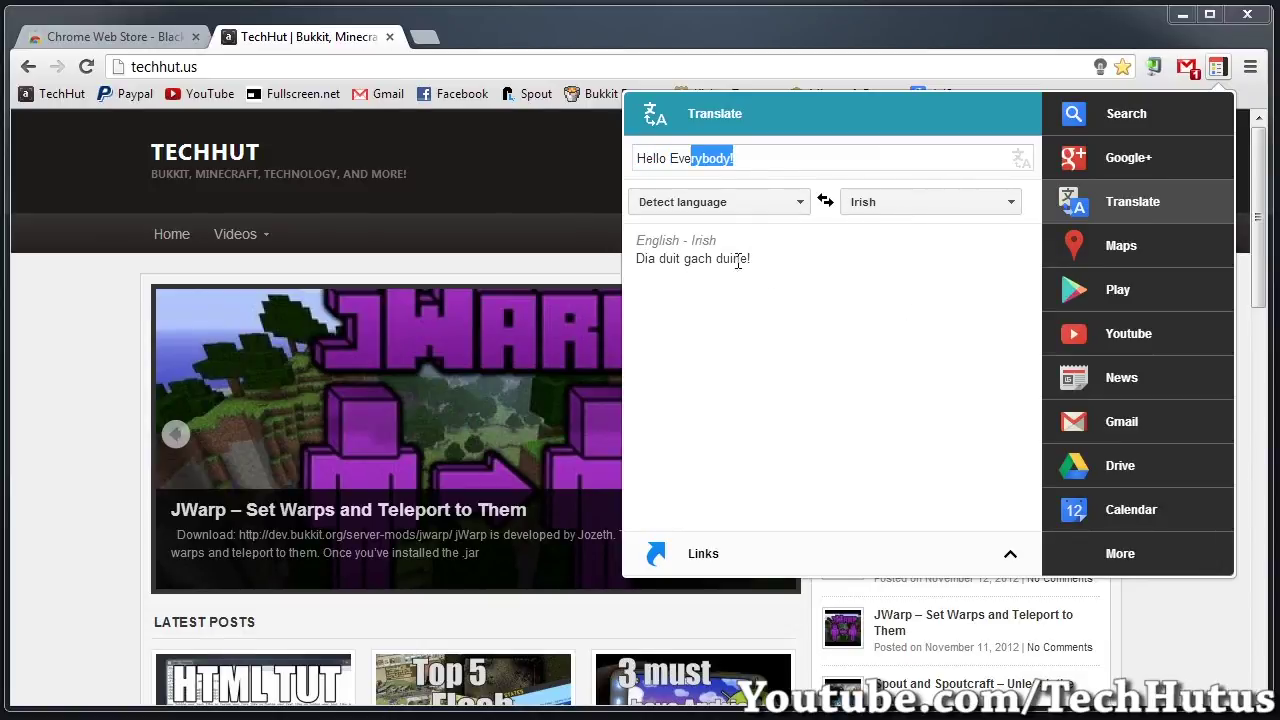
left_click(1112, 252)
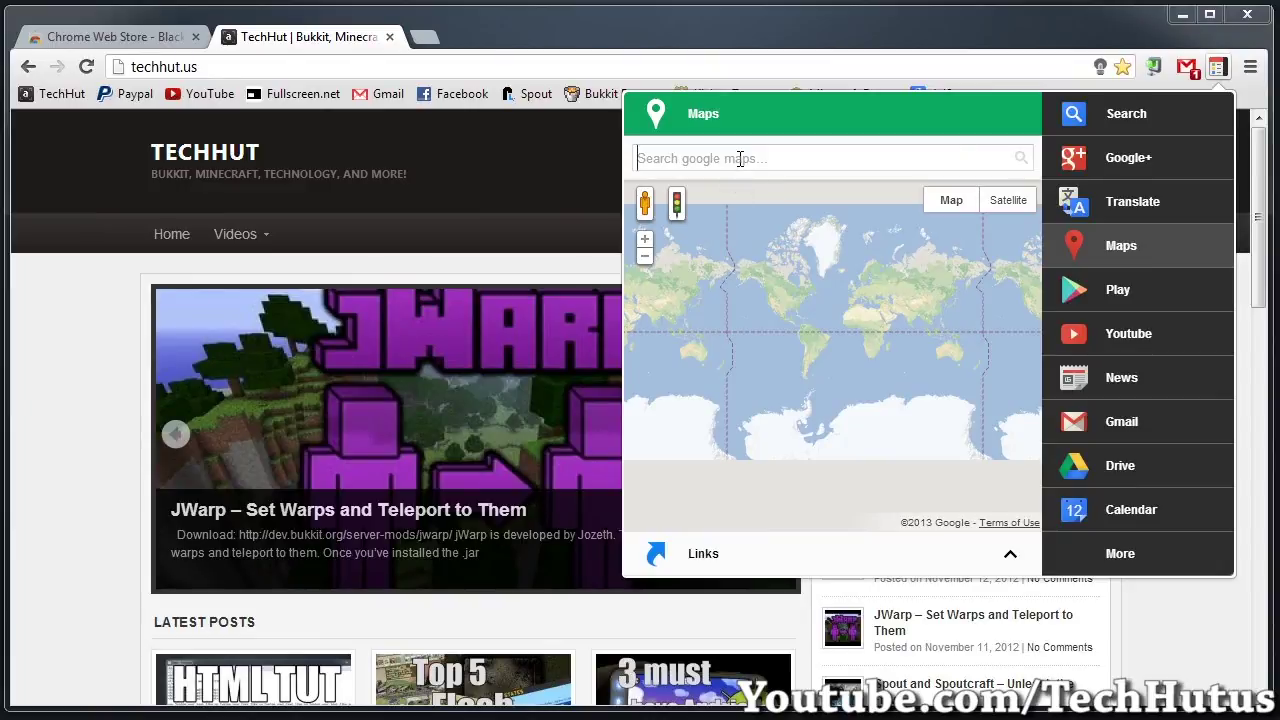
- Search the map for New York City and pan it, briefly flipping through other panels
type("New York City")
key("Return")
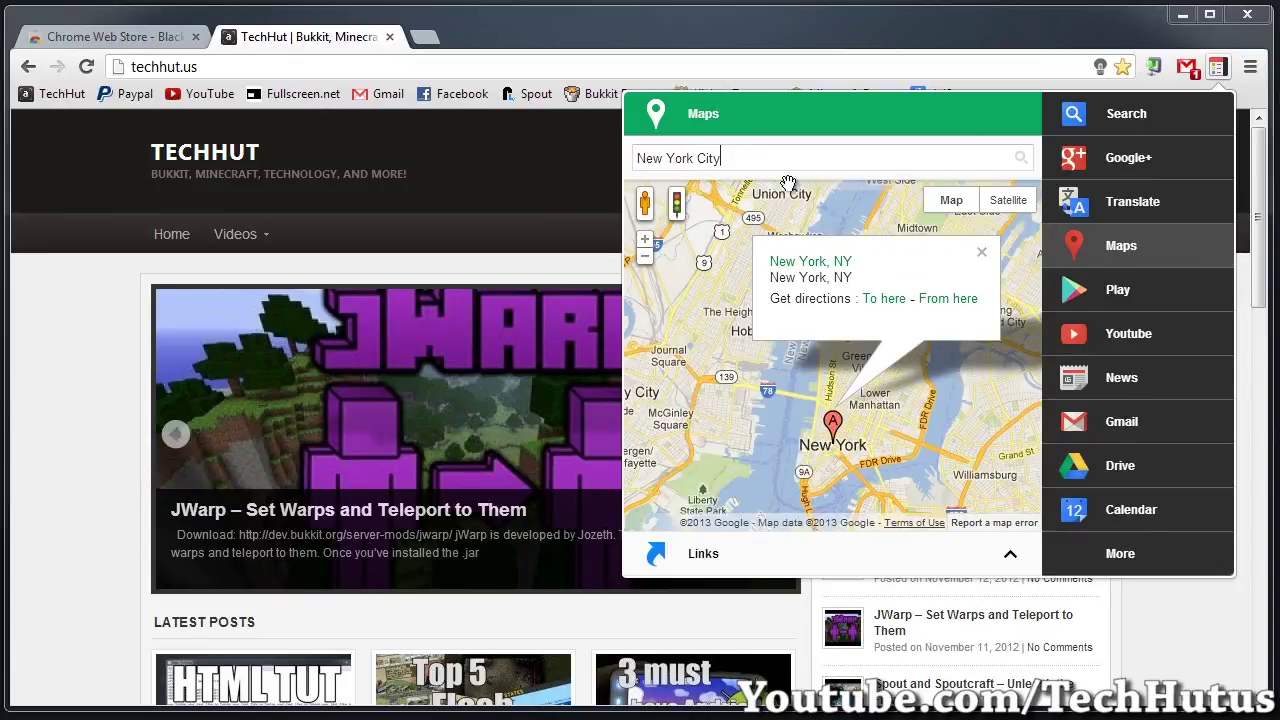
left_click_drag(797, 452, 790, 391)
left_click(1128, 157)
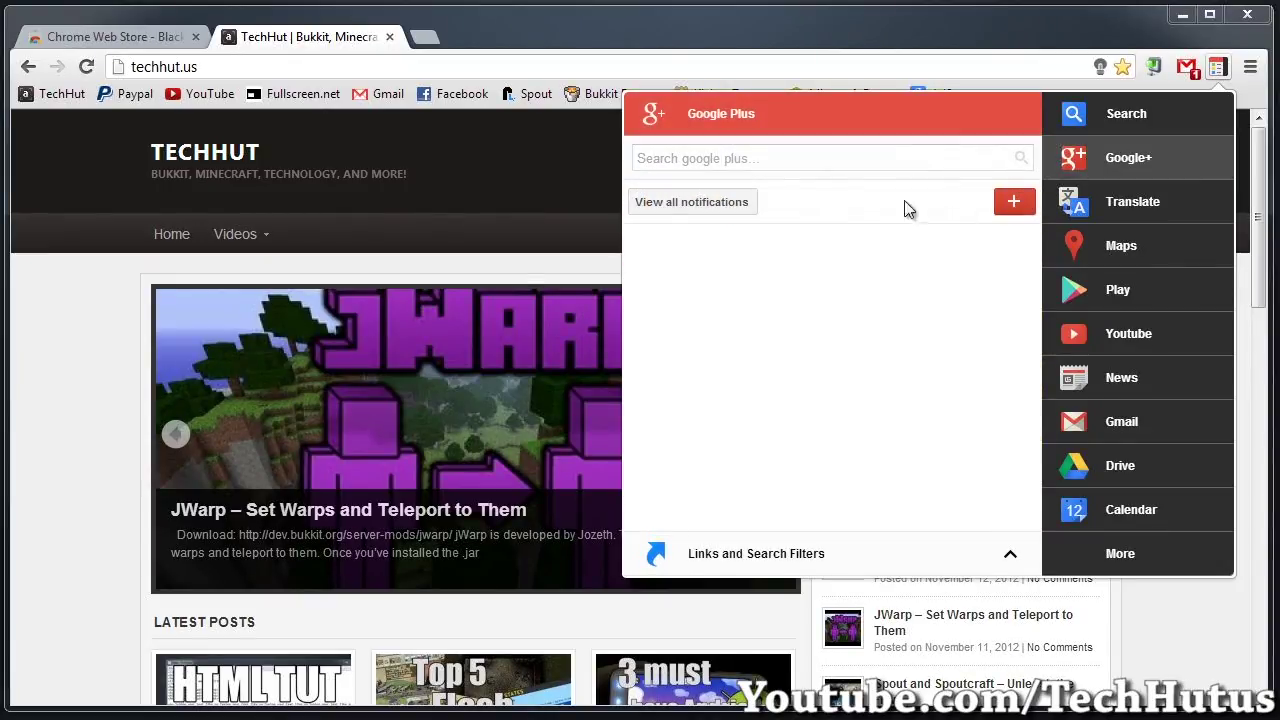
left_click(1117, 290)
left_click(1113, 335)
left_click(1140, 246)
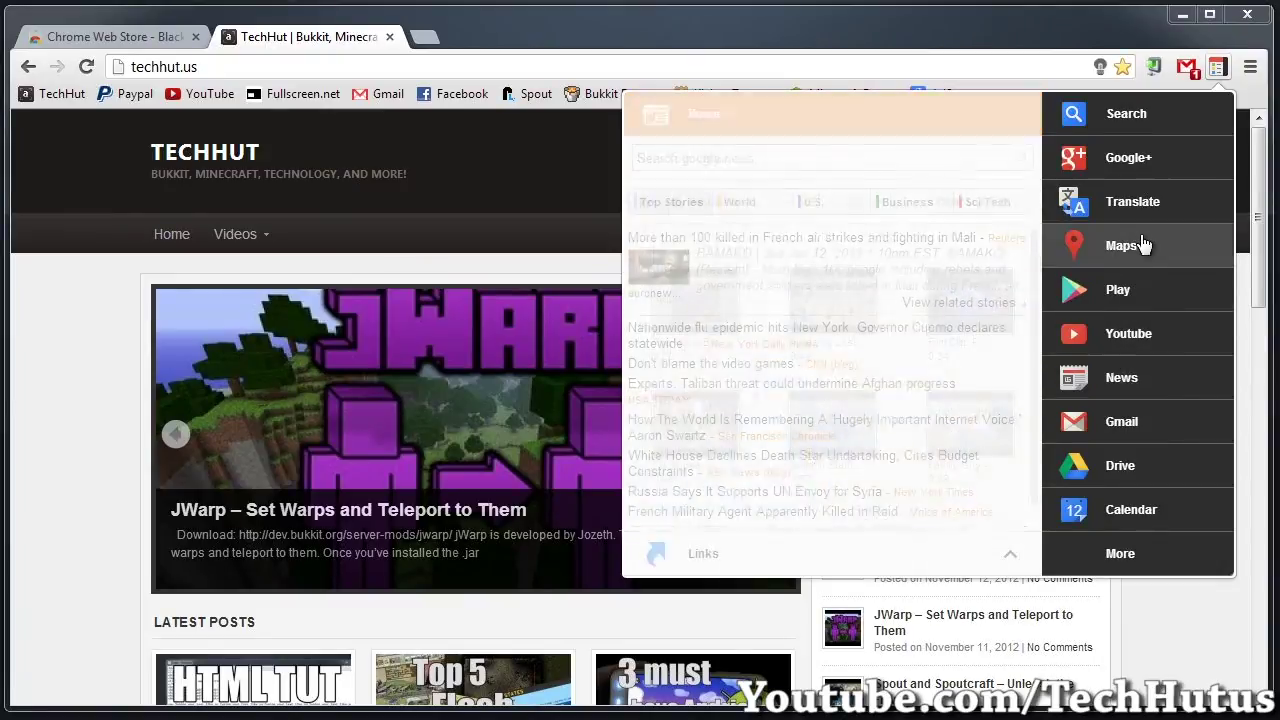
- Switch the New York map to satellite view and zoom into Lower Manhattan
left_click(990, 205)
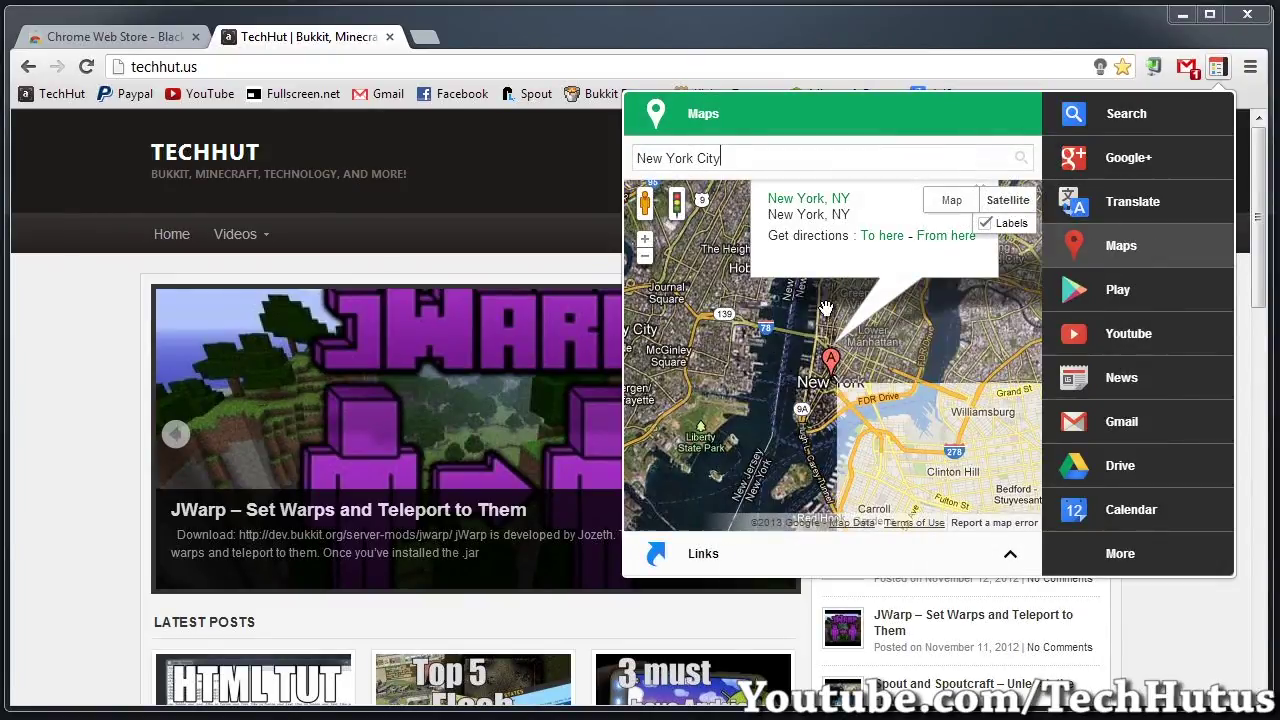
left_click_drag(812, 388, 790, 334)
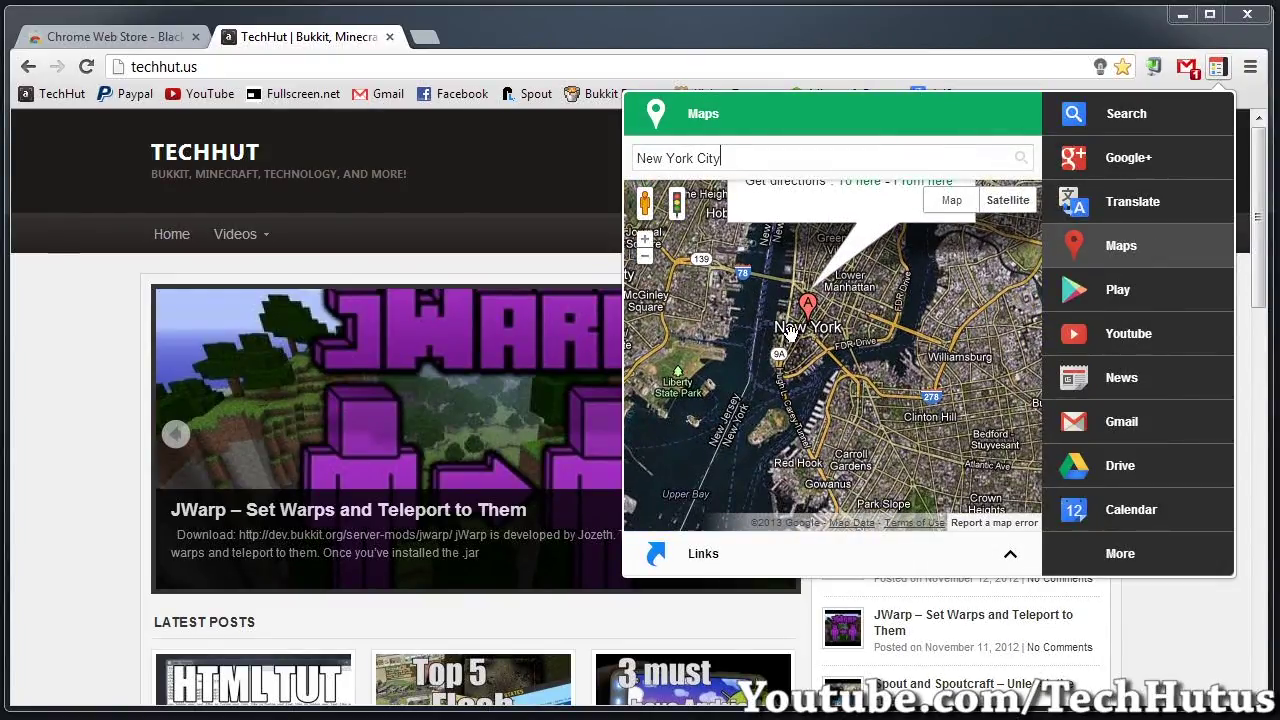
scroll(790, 328, "up", 1)
scroll(790, 328, "up", 3)
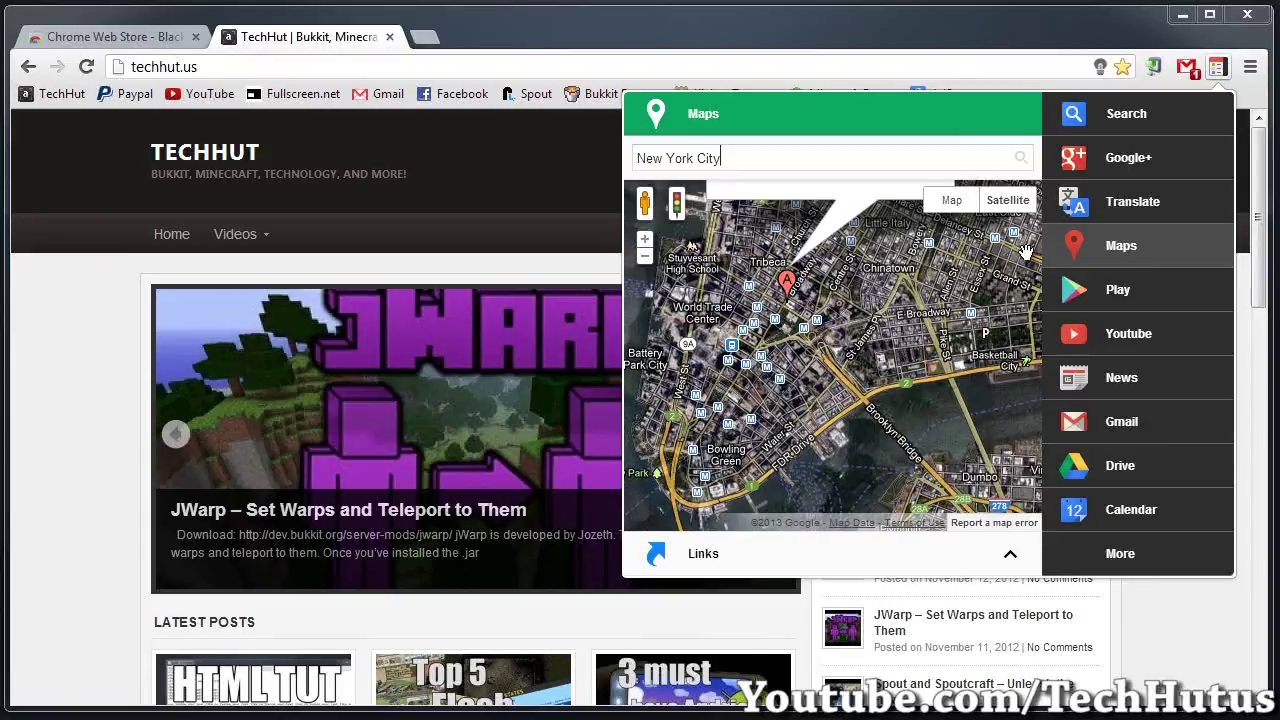
left_click(1108, 300)
left_click(1110, 252)
left_click(1095, 312)
- Toggle between the New York map and the Play Store panel
left_click(1170, 262)
left_click(1075, 290)
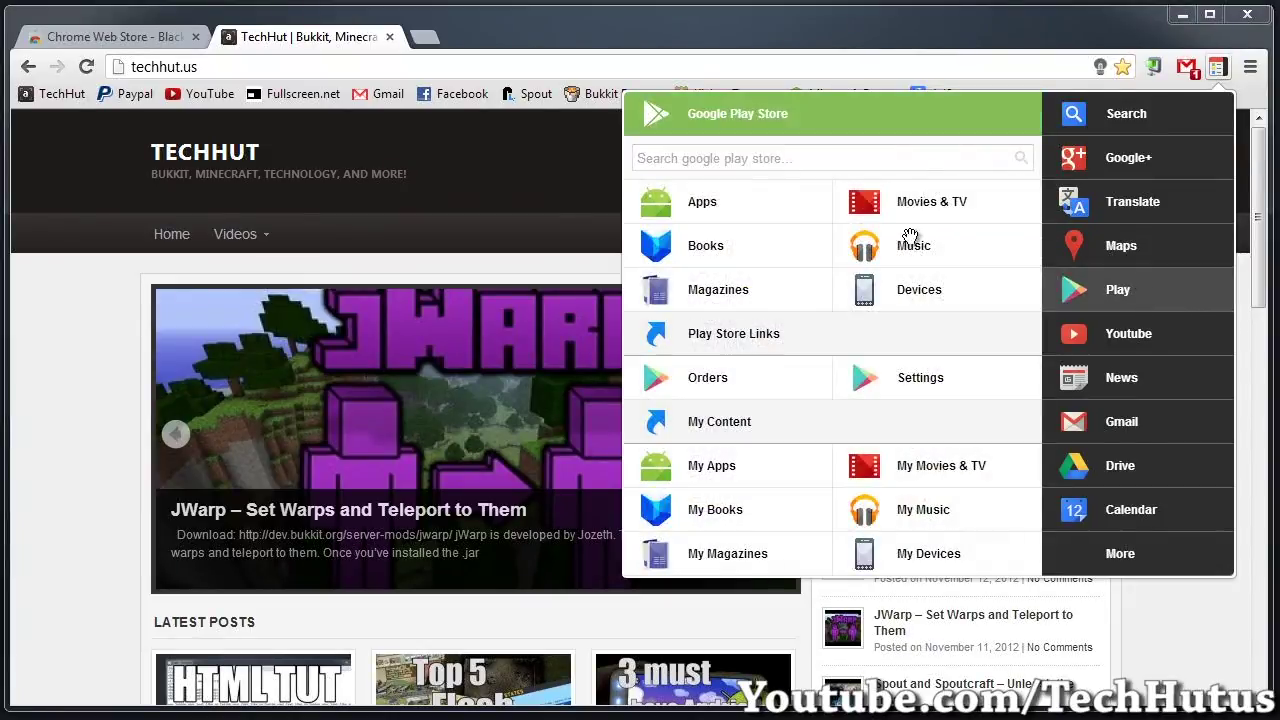
left_click(1125, 252)
left_click(1115, 300)
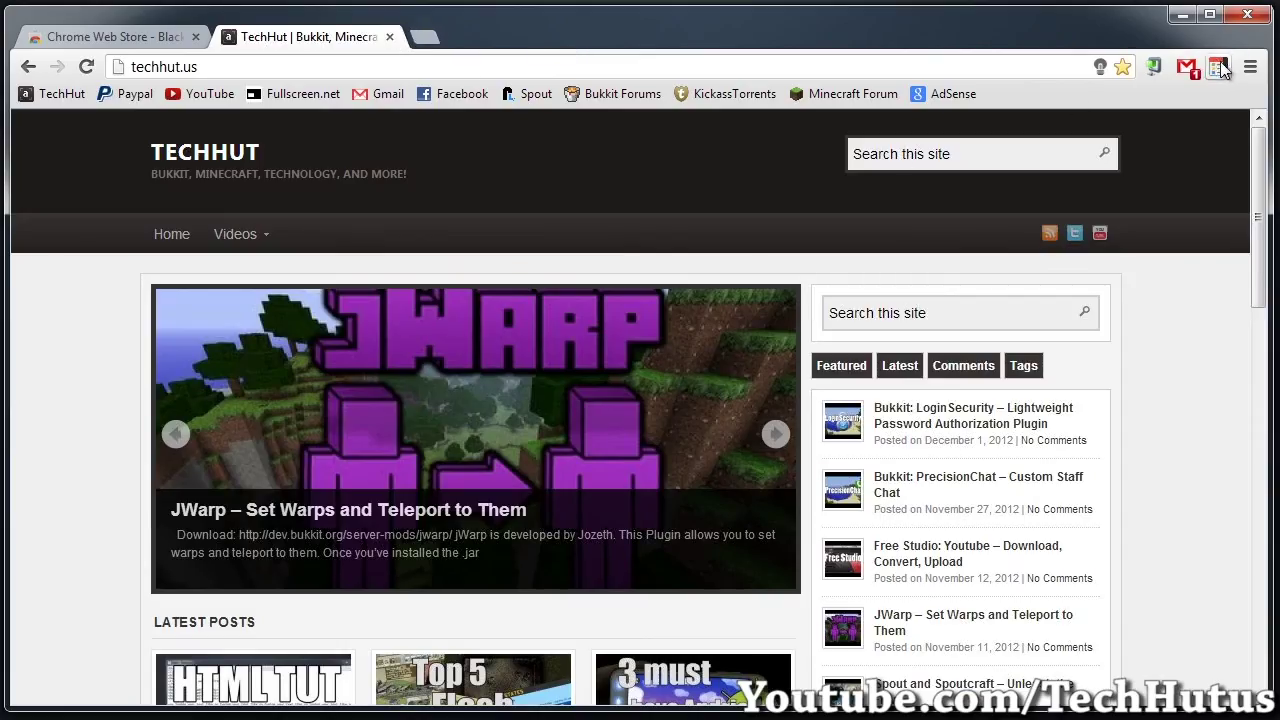
- Open My Android Apps from the Play panel, scroll through it, and return to TechHut
left_click(1219, 68)
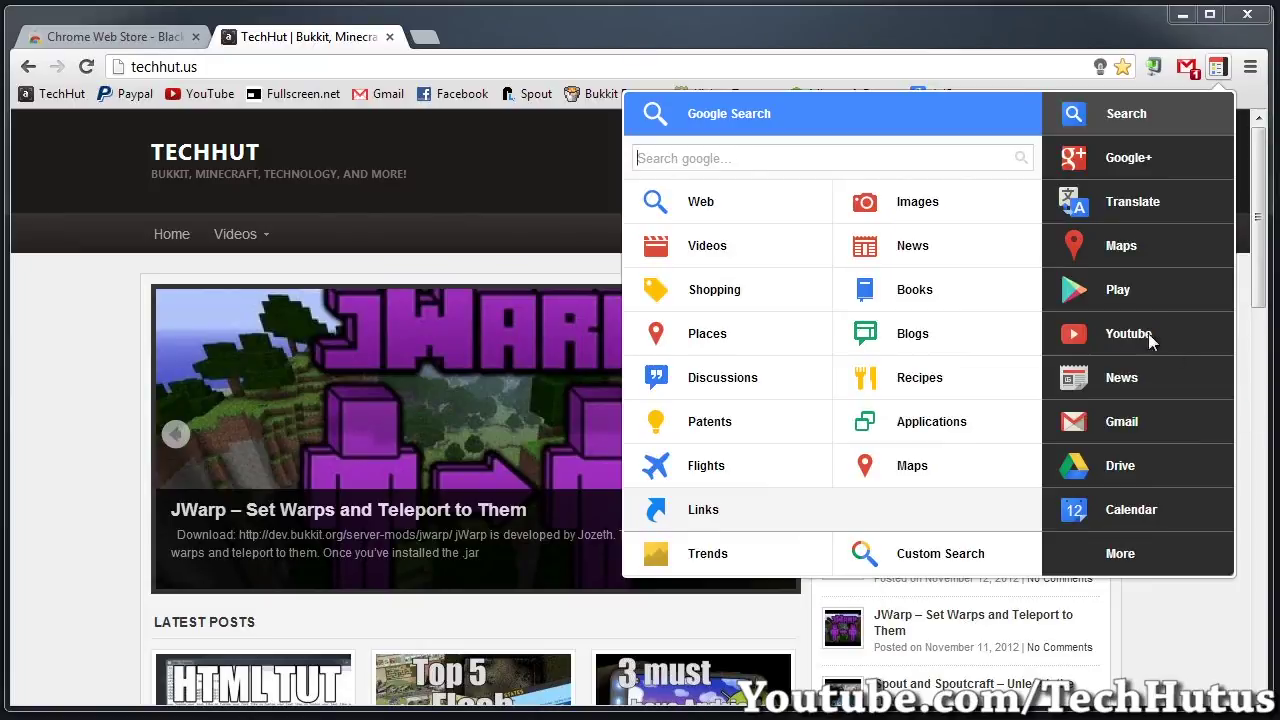
left_click(1140, 293)
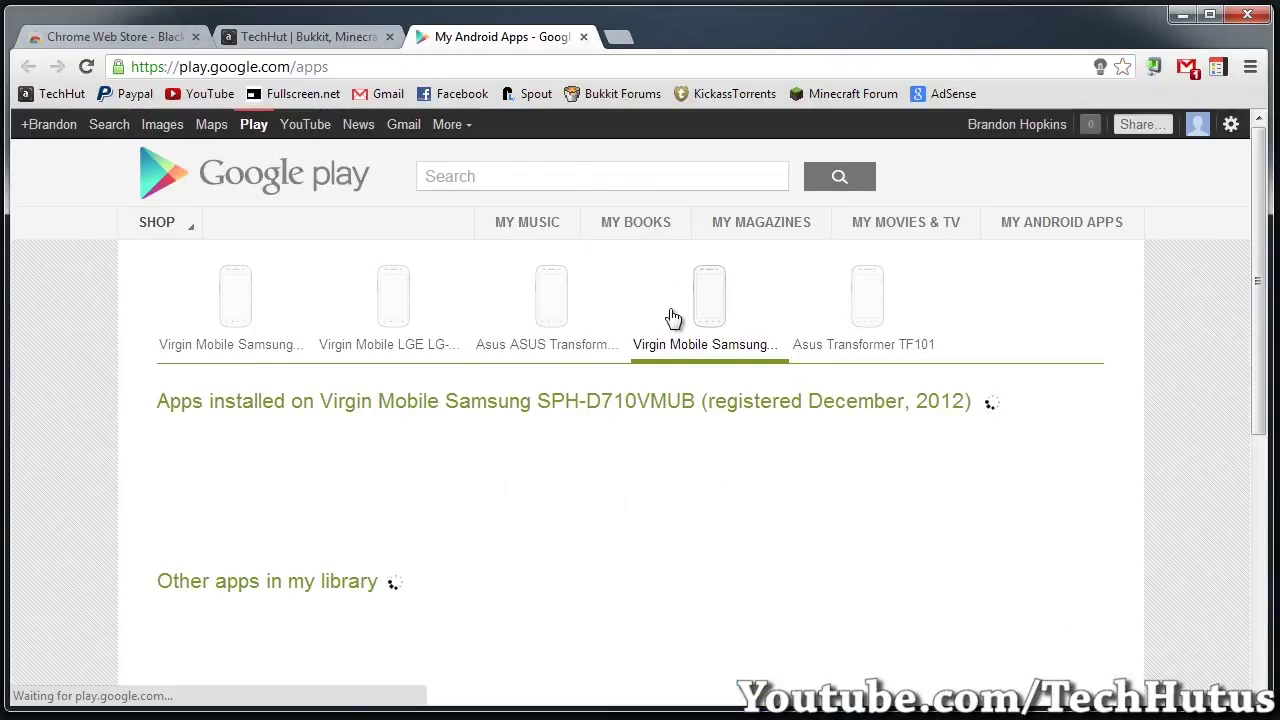
scroll(530, 404, "down", 2)
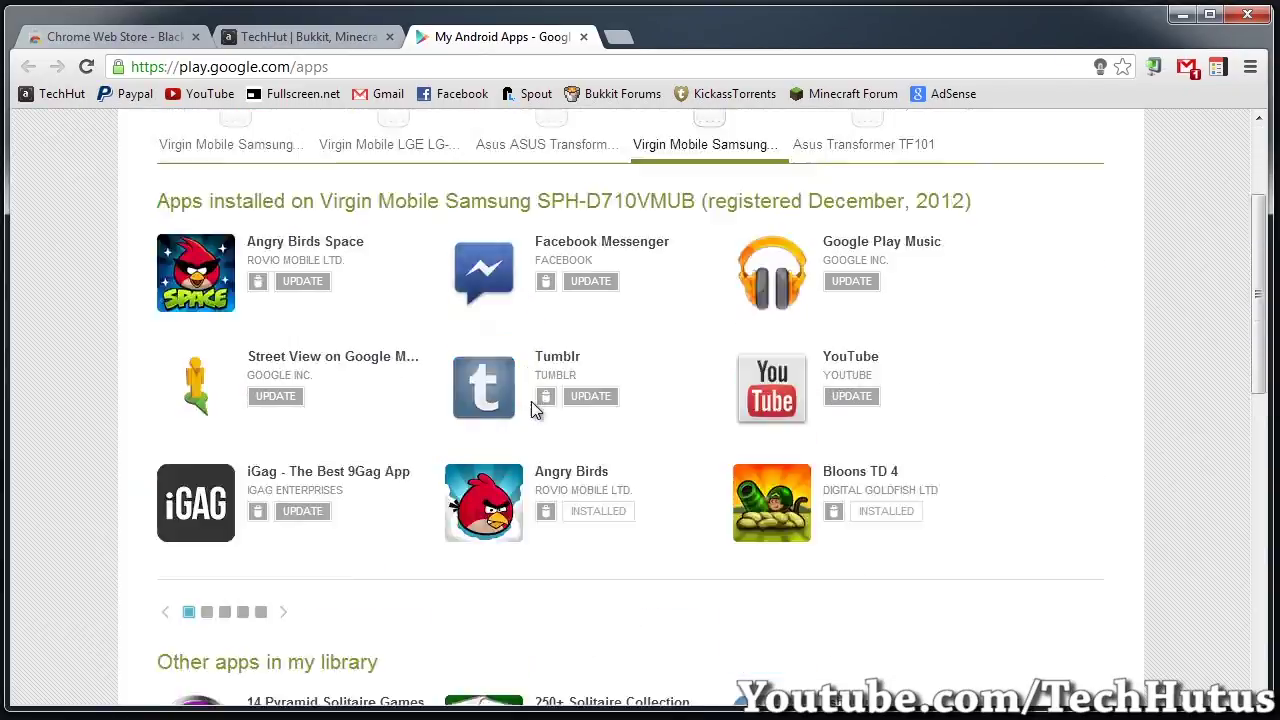
scroll(531, 403, "up", 1)
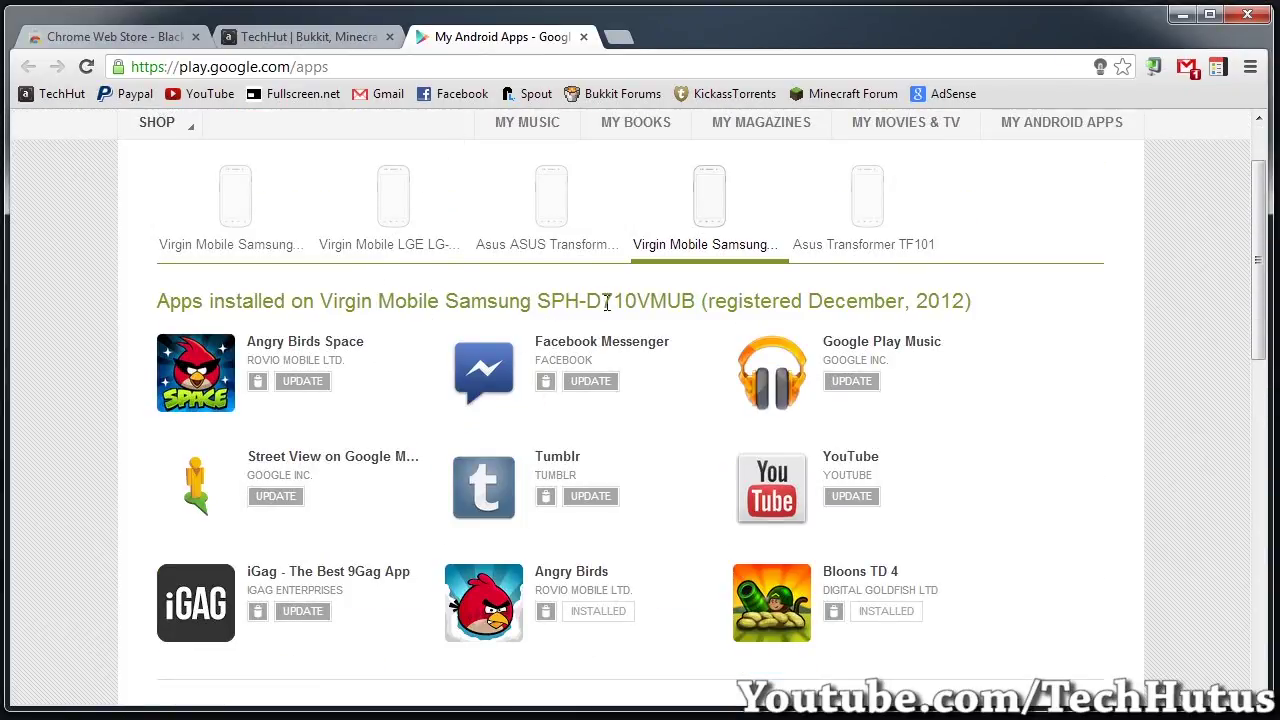
scroll(700, 318, "down", 4)
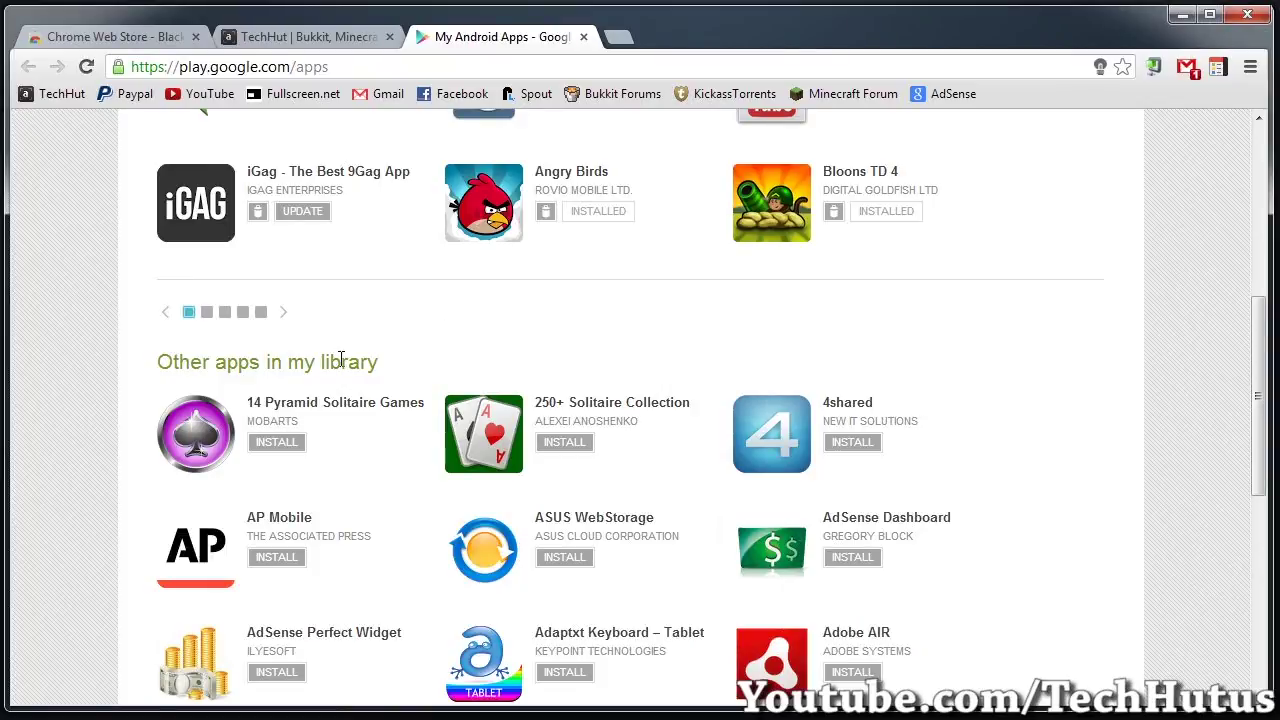
scroll(337, 363, "down", 5)
scroll(365, 115, "up", 6)
left_click(325, 36)
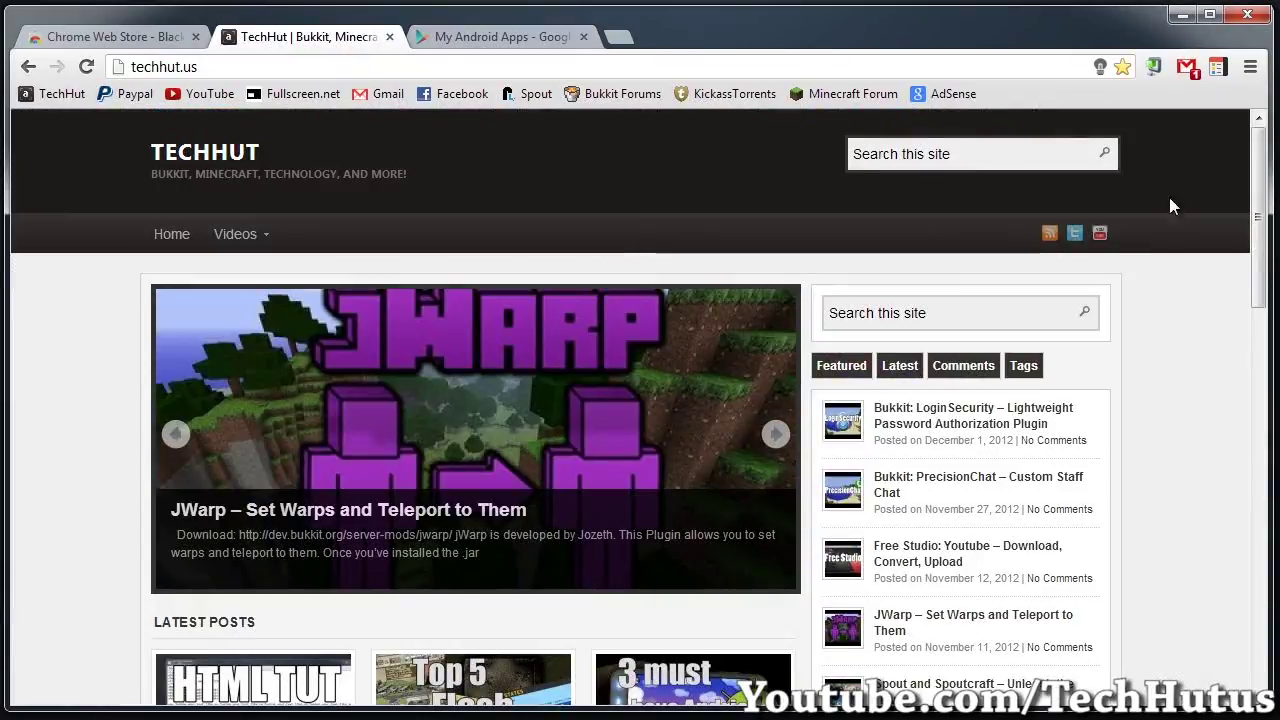
- Search YouTube for techhutus from Black Menu's YouTube panel
left_click(1220, 68)
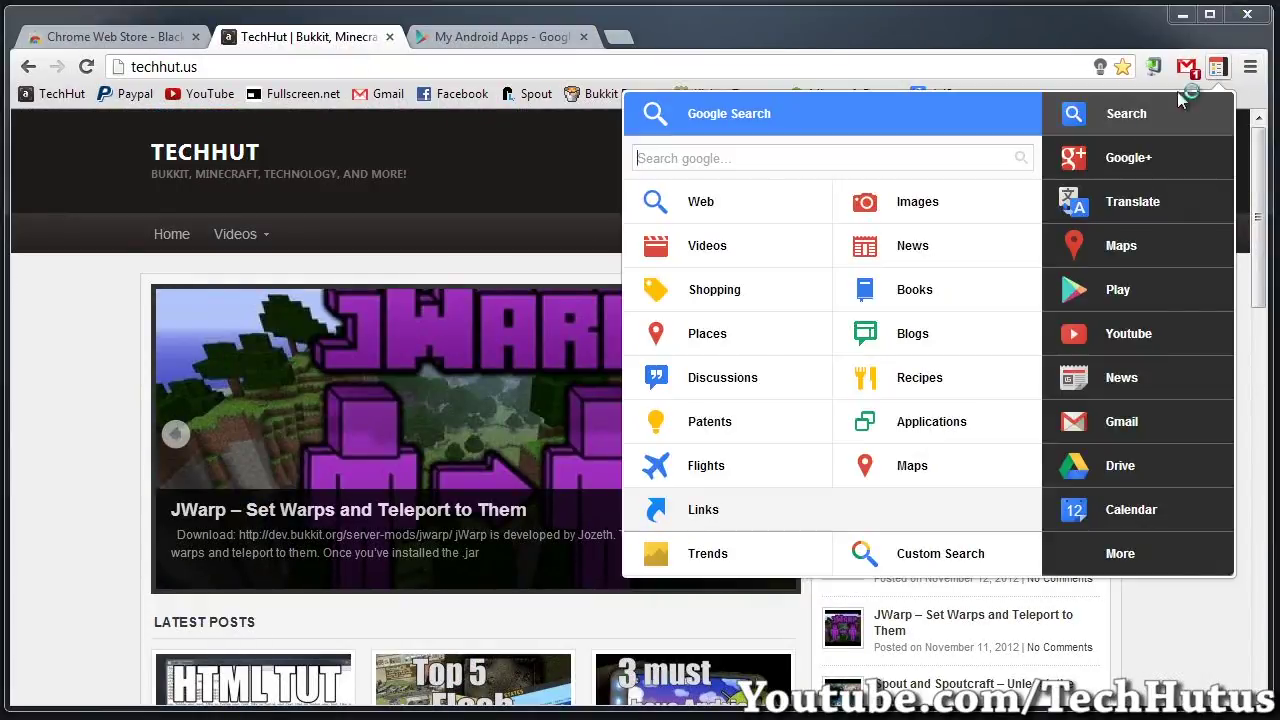
mouse_move(1105, 333)
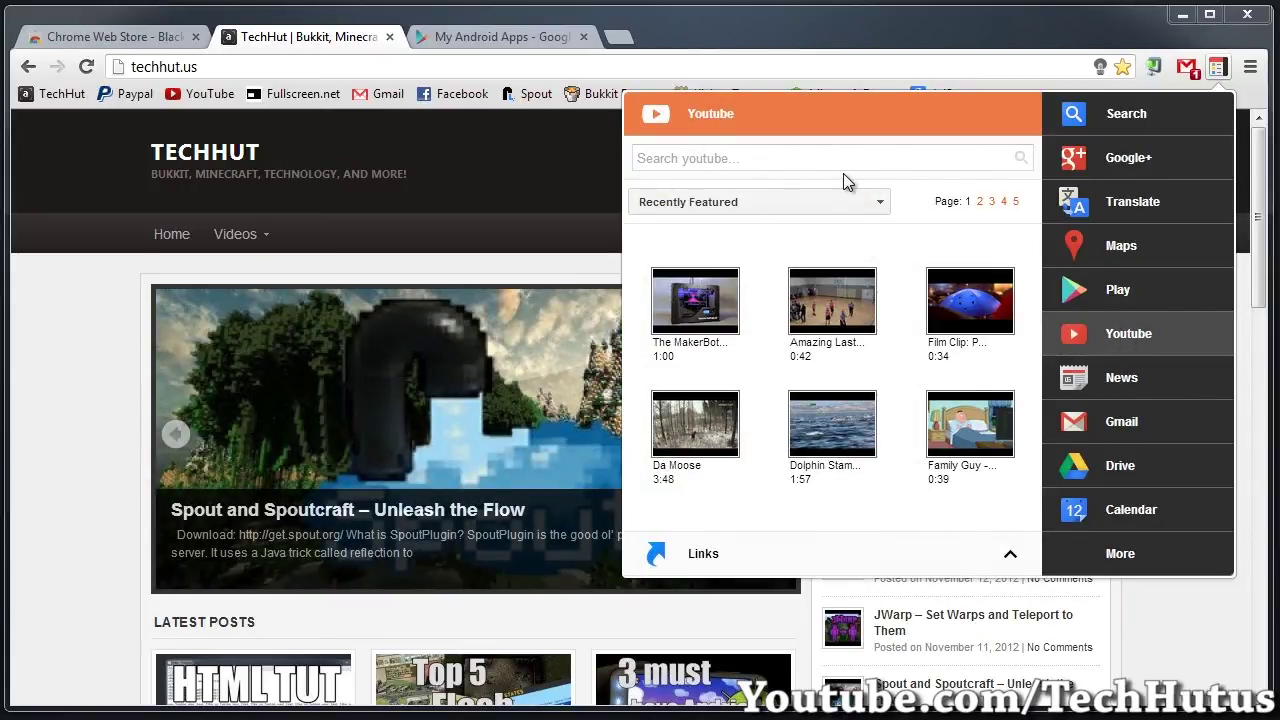
left_click(836, 157)
type("techhutus")
key("Return")
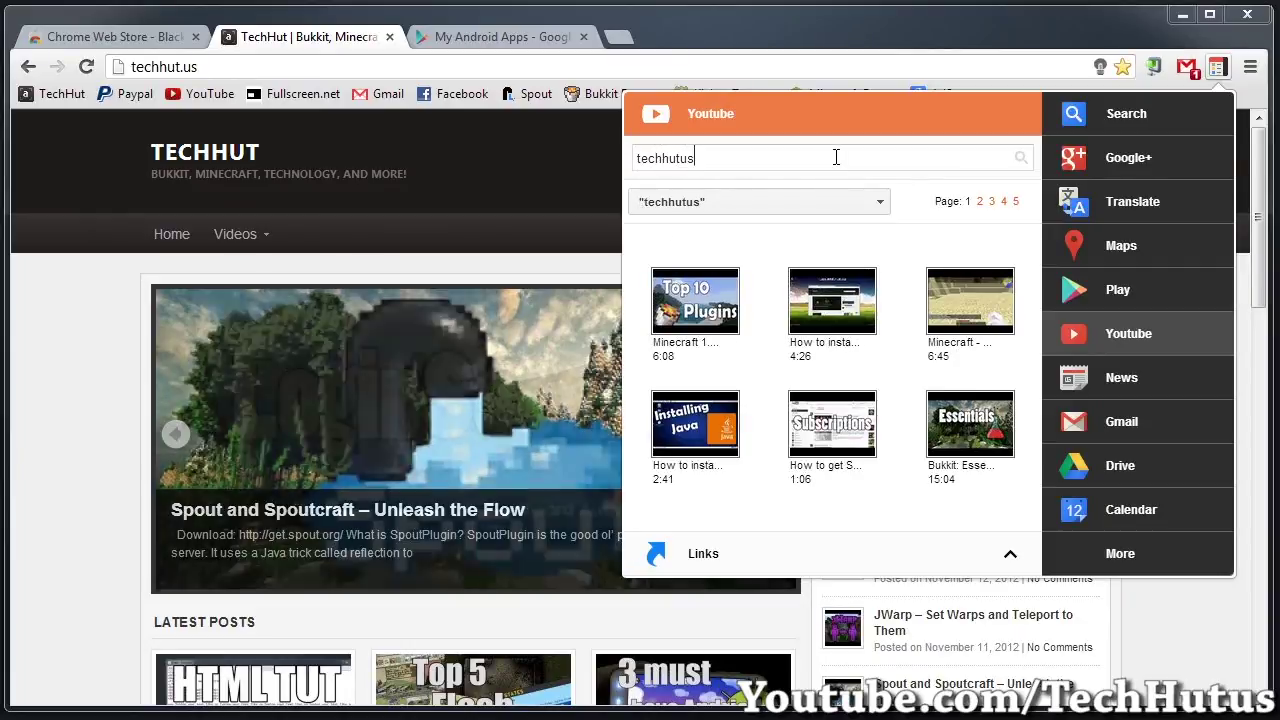
- Play 'Minecraft 1.4.6 - Top 10 Bukkit Plugins', open its YouTube page, then close it
left_click(718, 290)
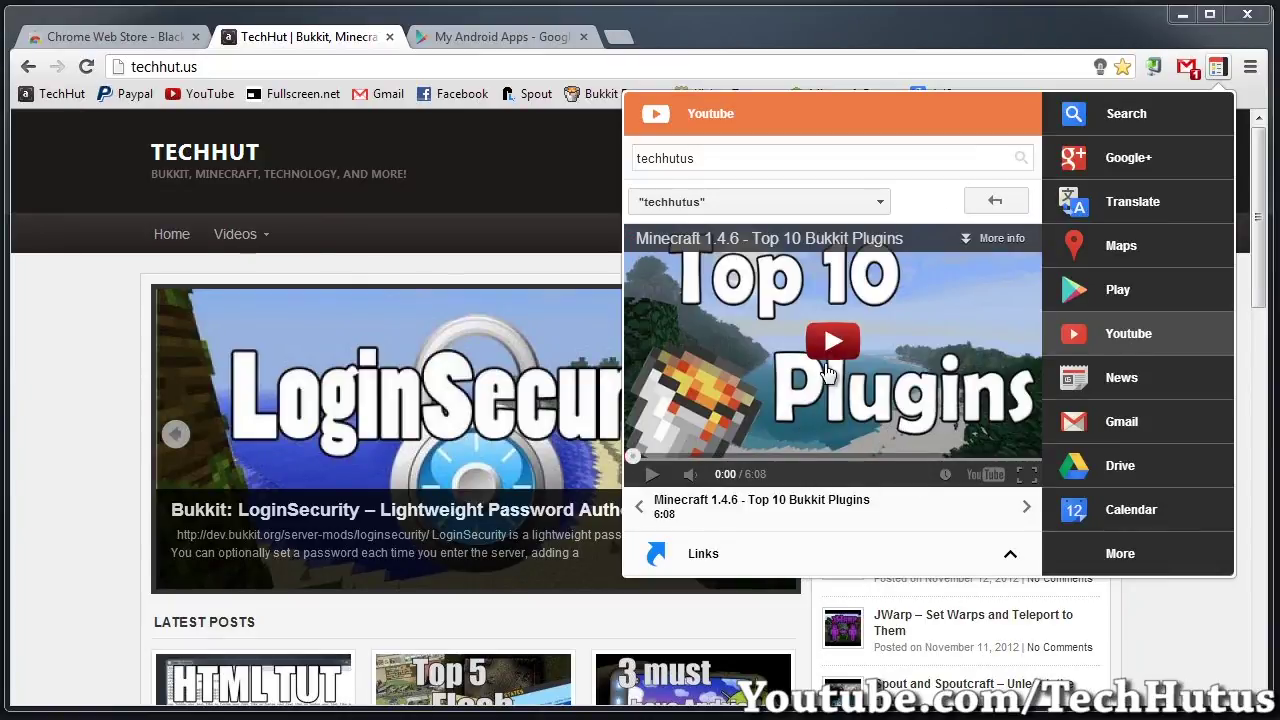
left_click(830, 365)
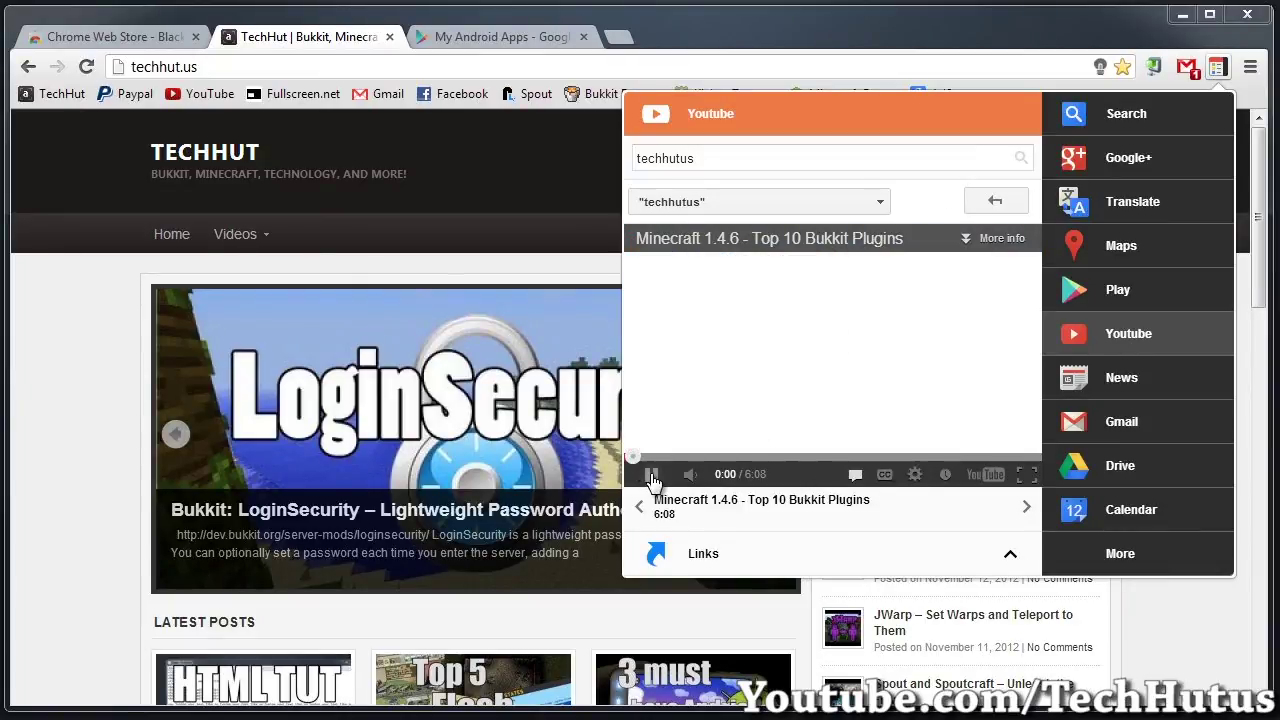
left_click(745, 238)
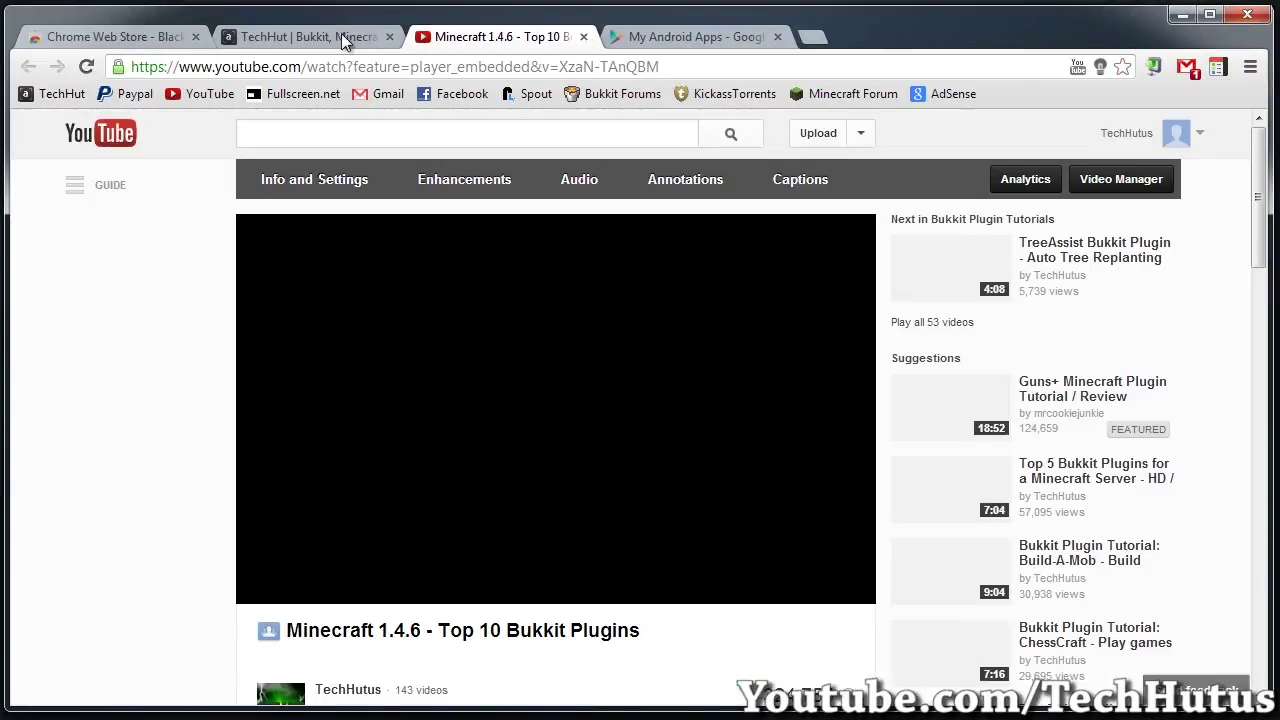
key("ctrl+w")
left_click(538, 36)
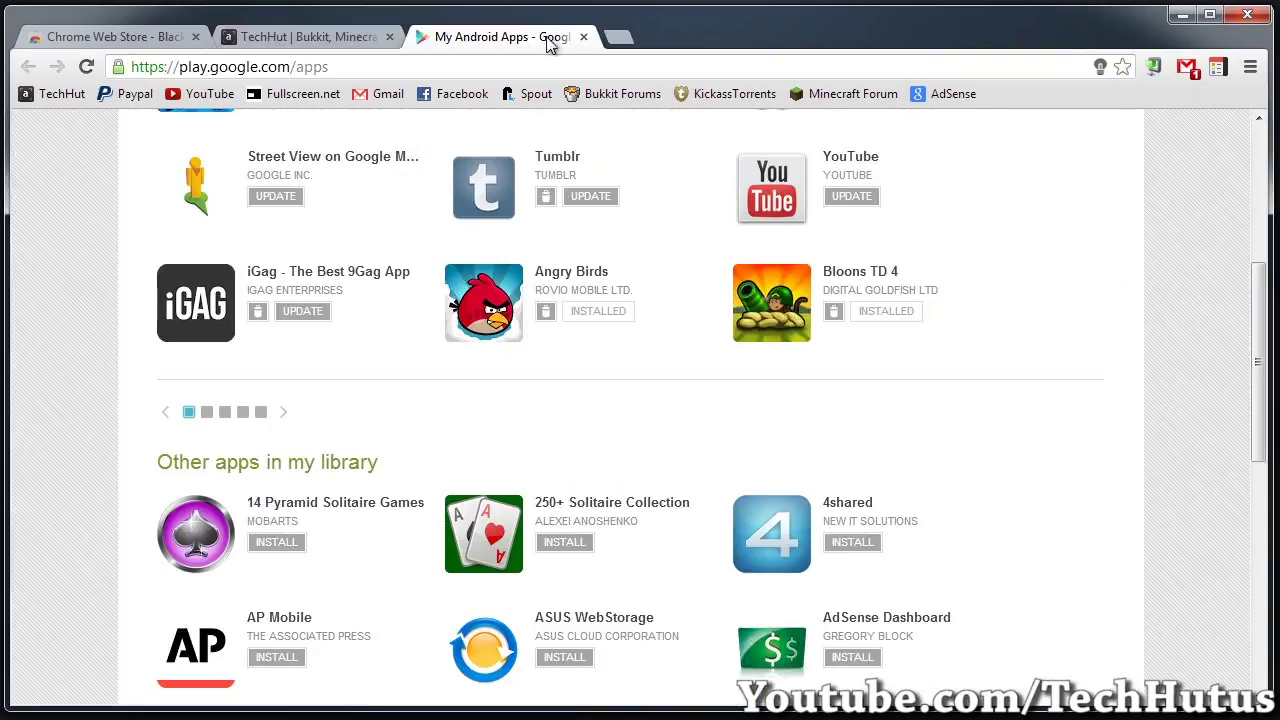
- Back on TechHut, show the U.S. headlines in Black Menu's News panel
left_click(364, 34)
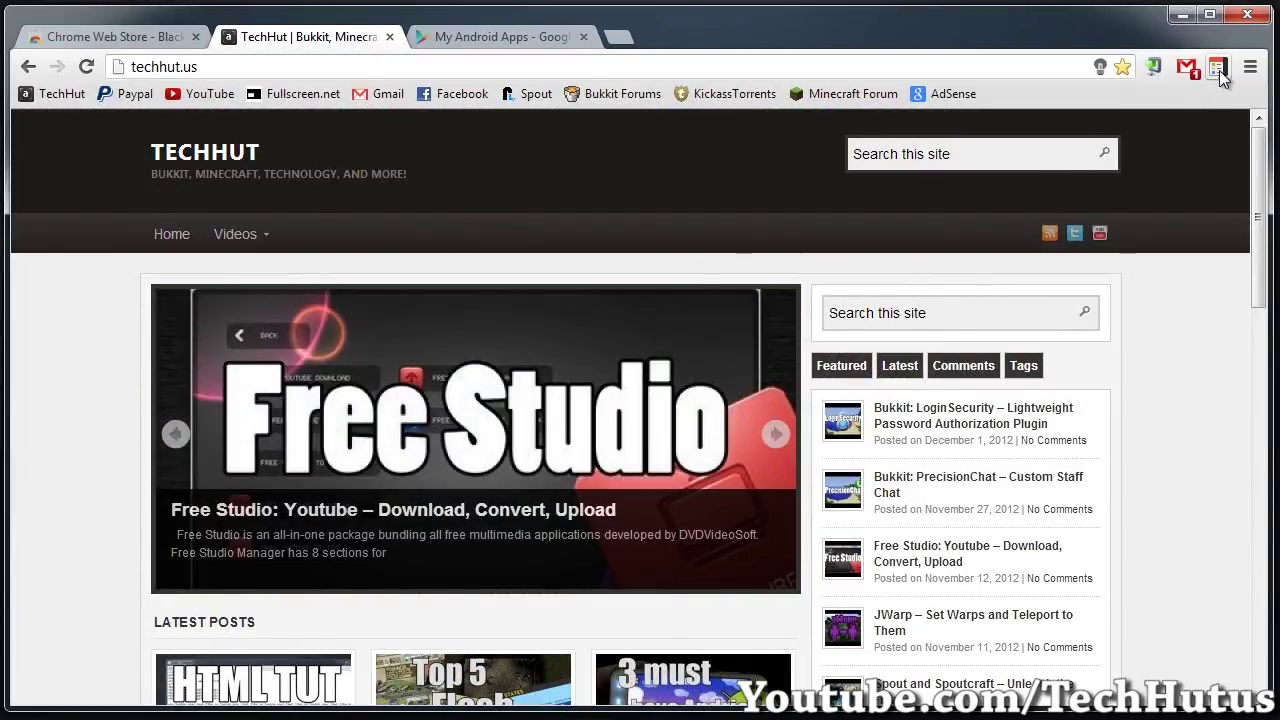
left_click(1218, 68)
left_click(1141, 388)
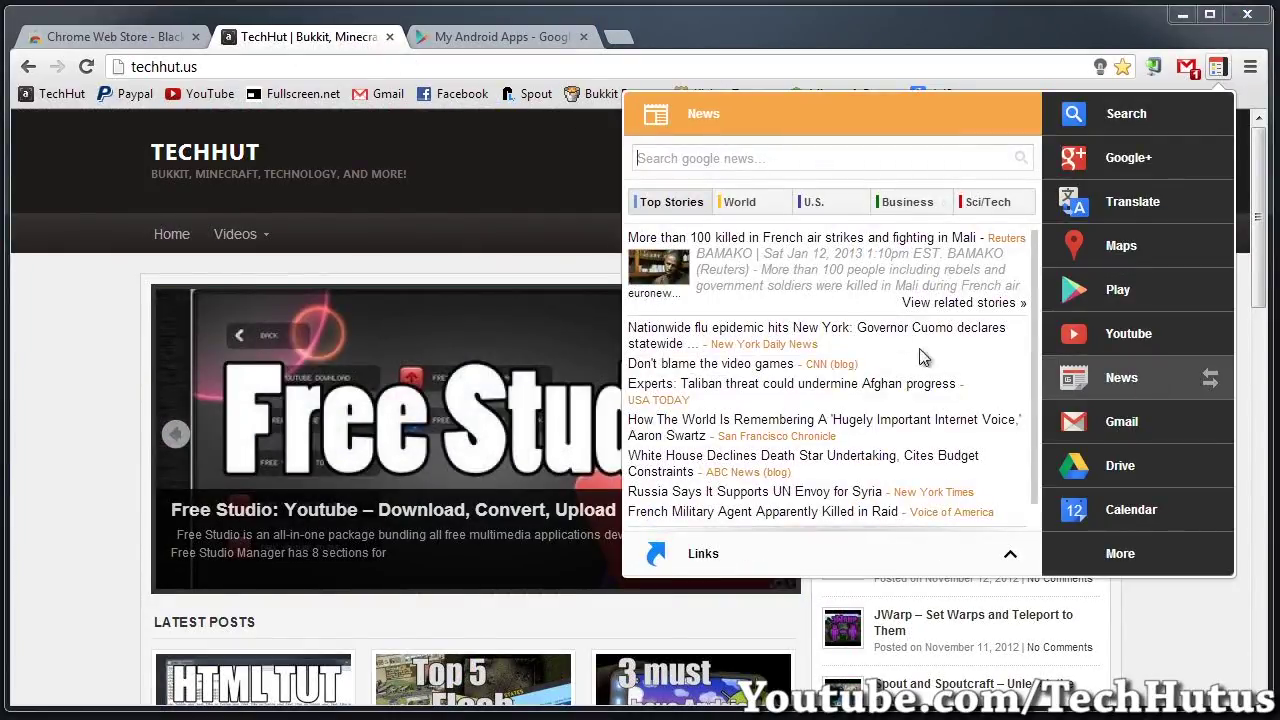
scroll(830, 300, "down", 1)
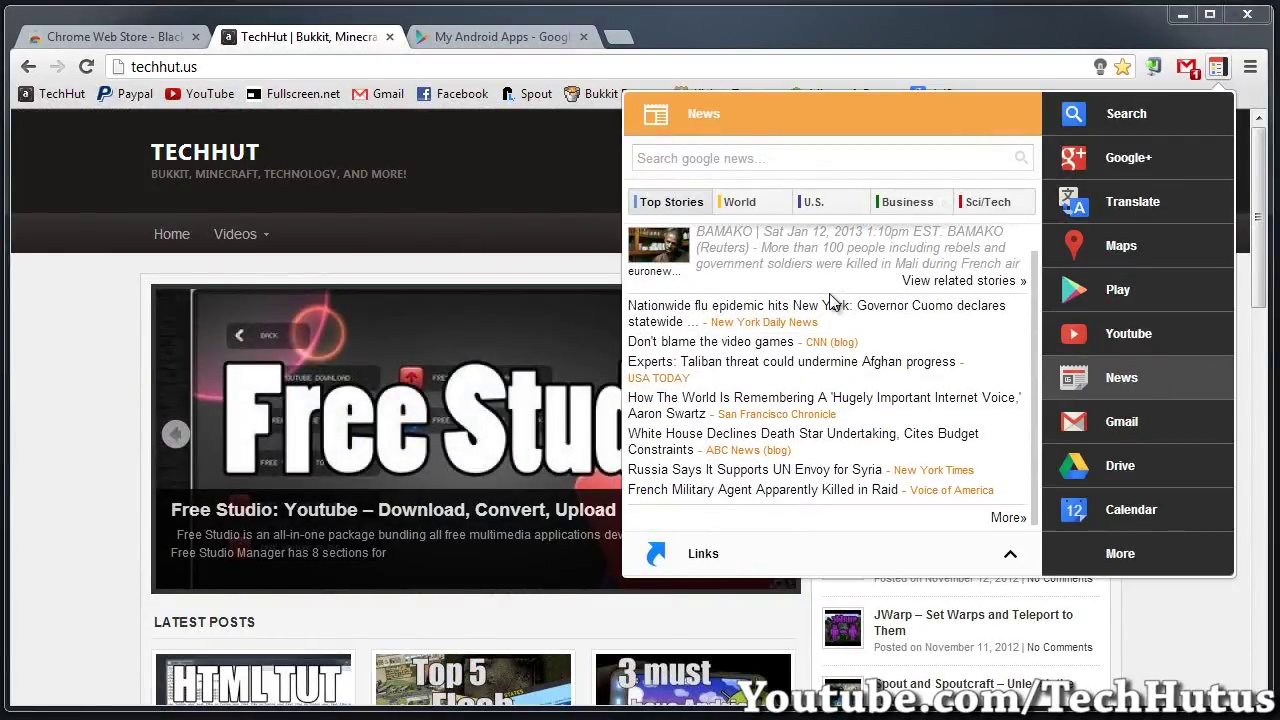
left_click(825, 201)
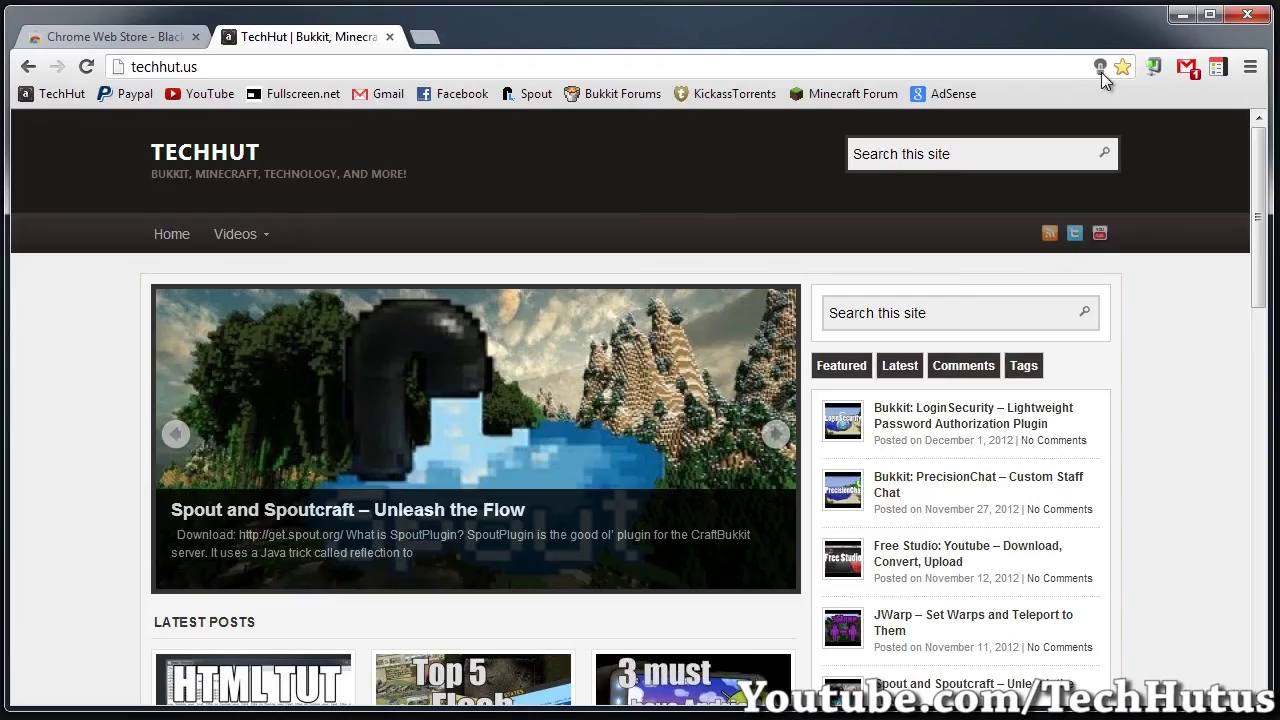
- Browse Gmail and Drive, open 'The Gallows and the Witch Trials' document, then close it
left_click(1215, 68)
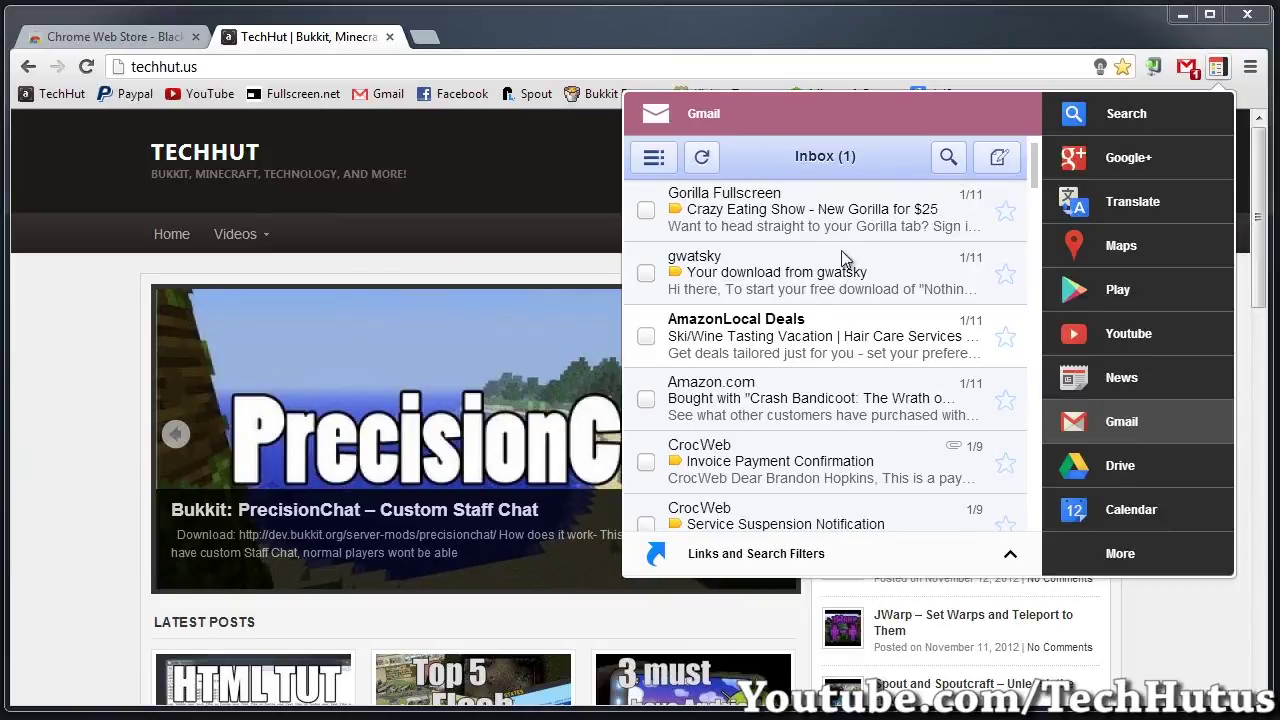
mouse_move(1106, 479)
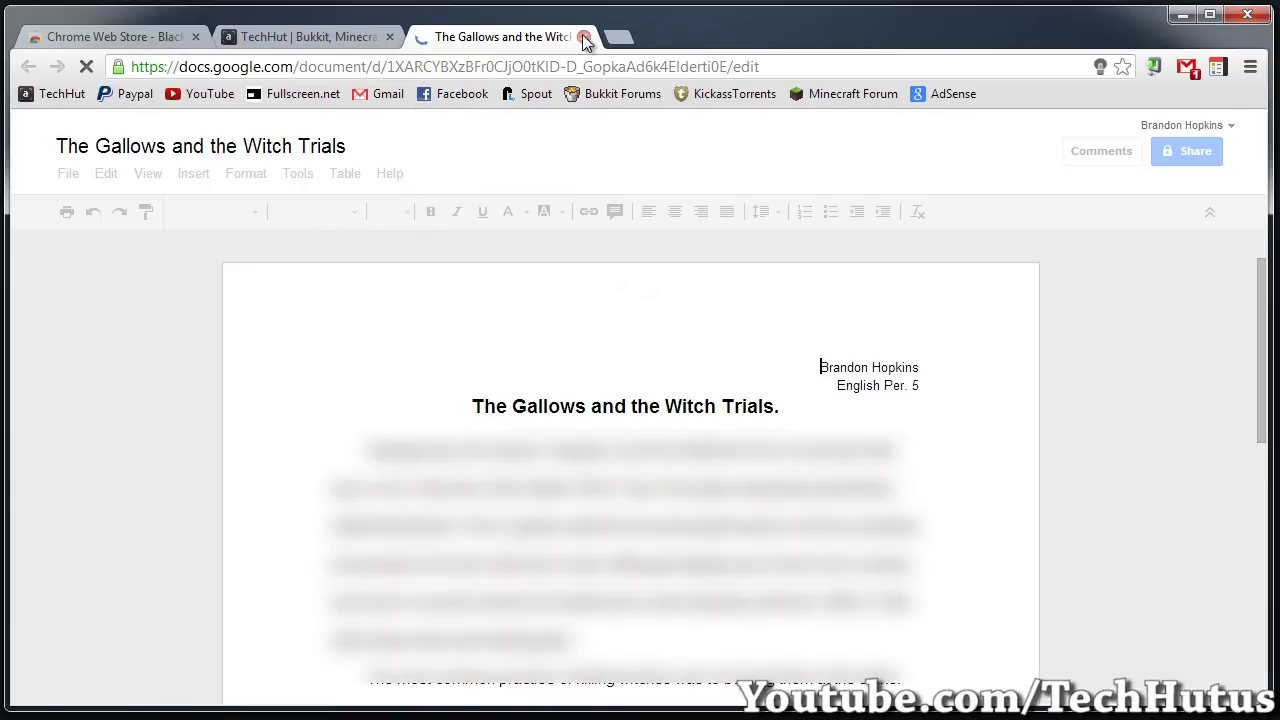
left_click(584, 37)
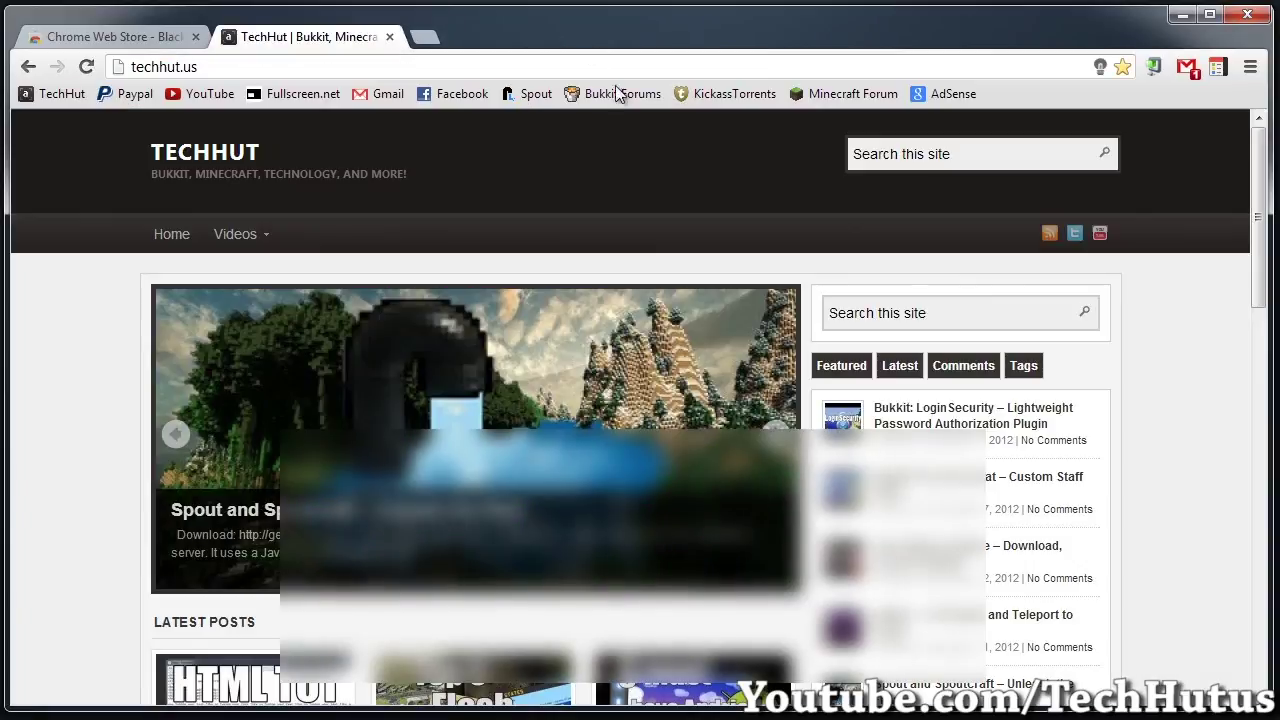
- View the Calendar month and tasks, then open Google Analytics Account Home from More
left_click(1219, 67)
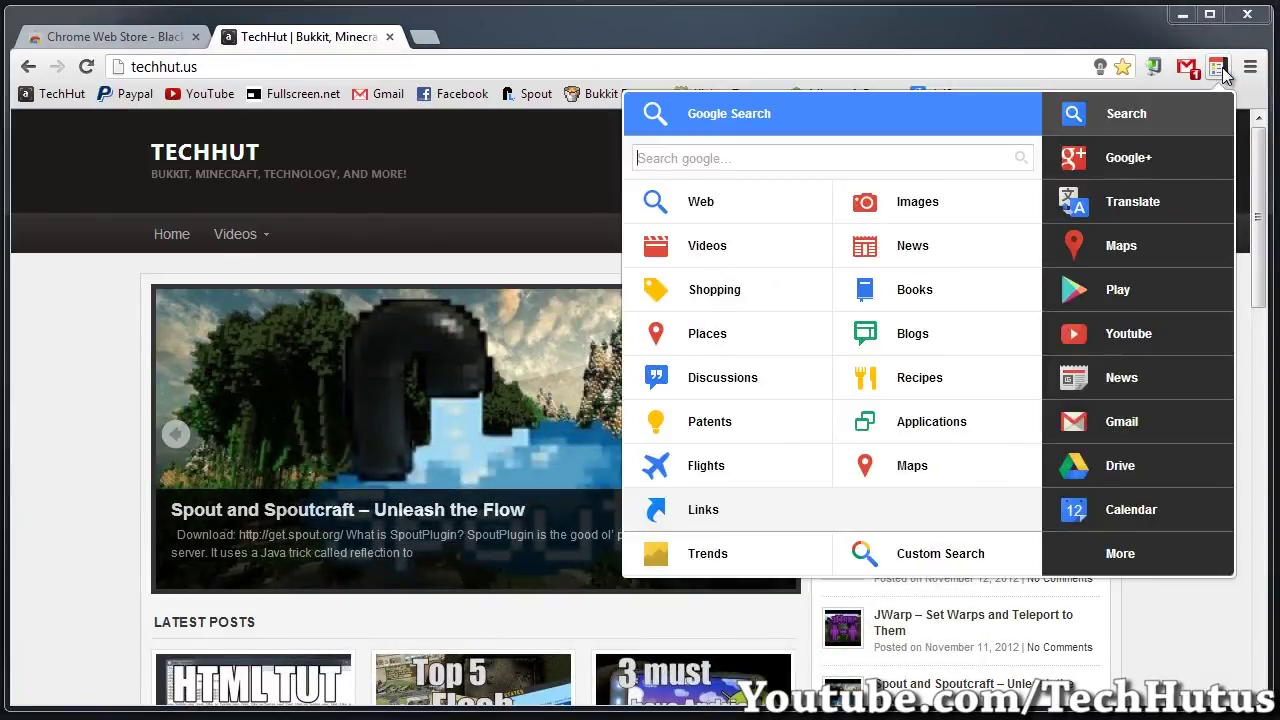
mouse_move(1137, 509)
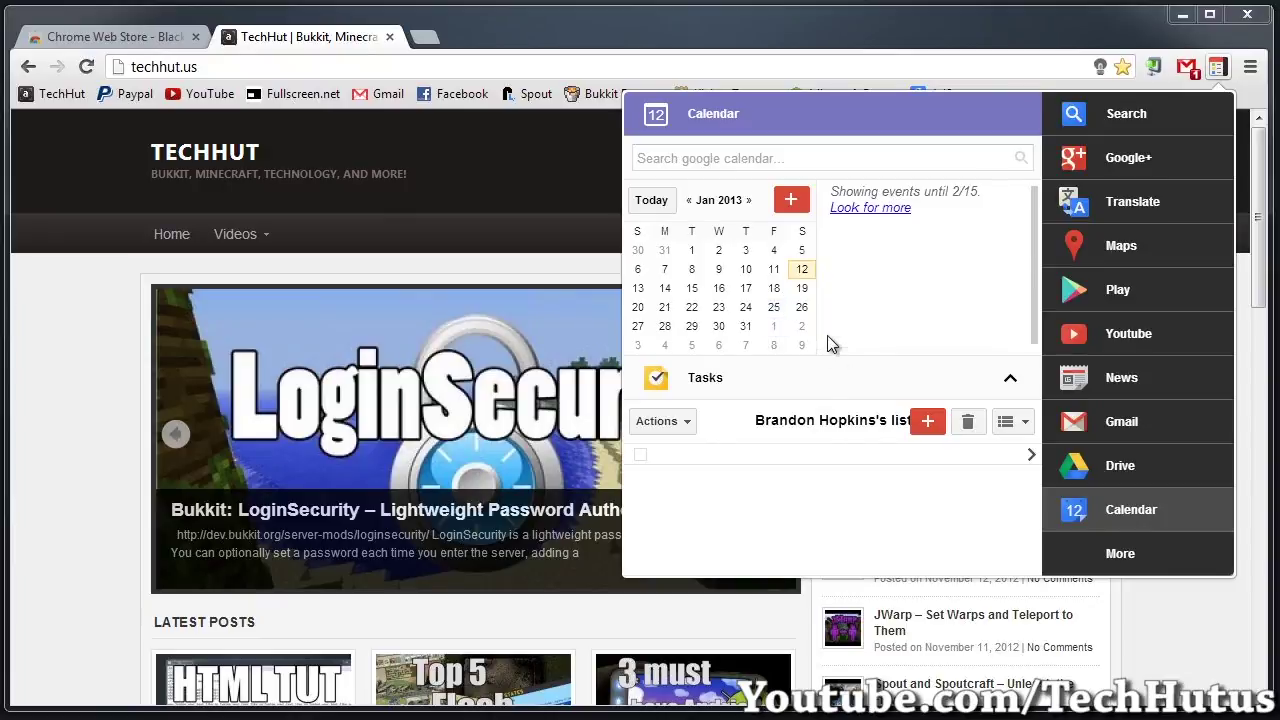
mouse_move(1138, 569)
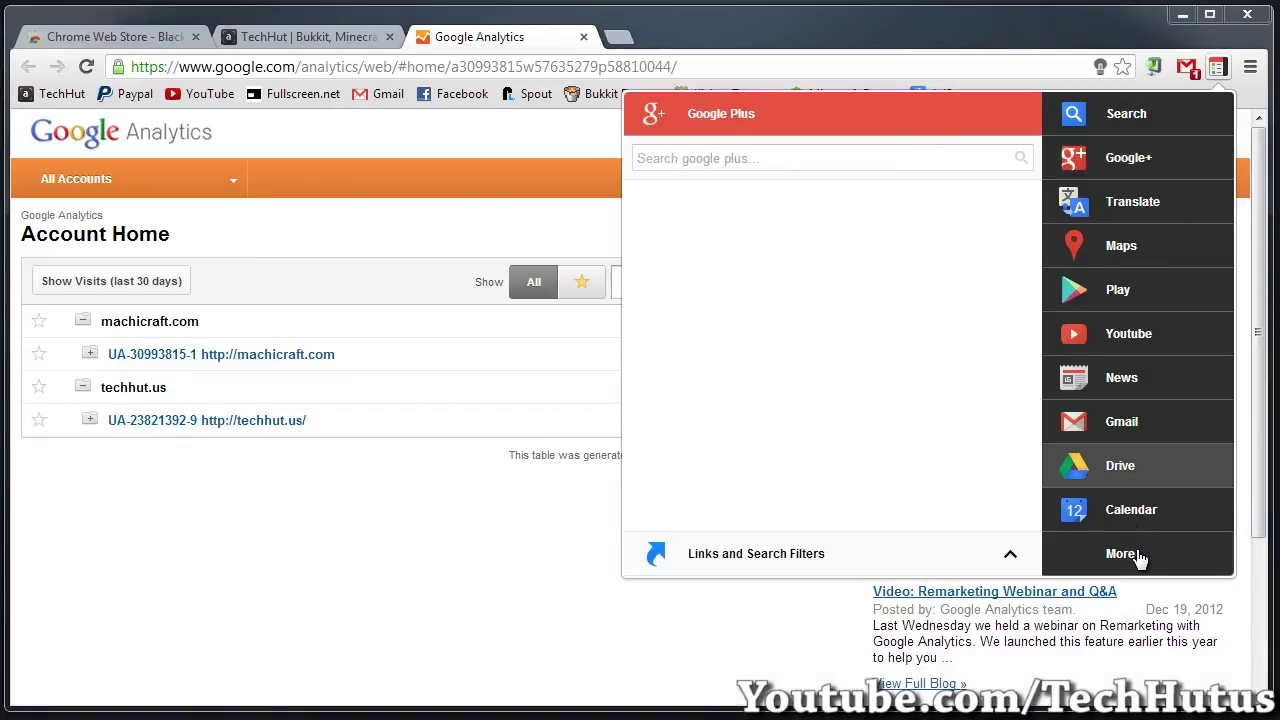
left_click(1120, 553)
- Open the techhut.us TechHut profile's Audience Overview (17,332 visitors) in Google Analytics, then close that tab
left_click(352, 230)
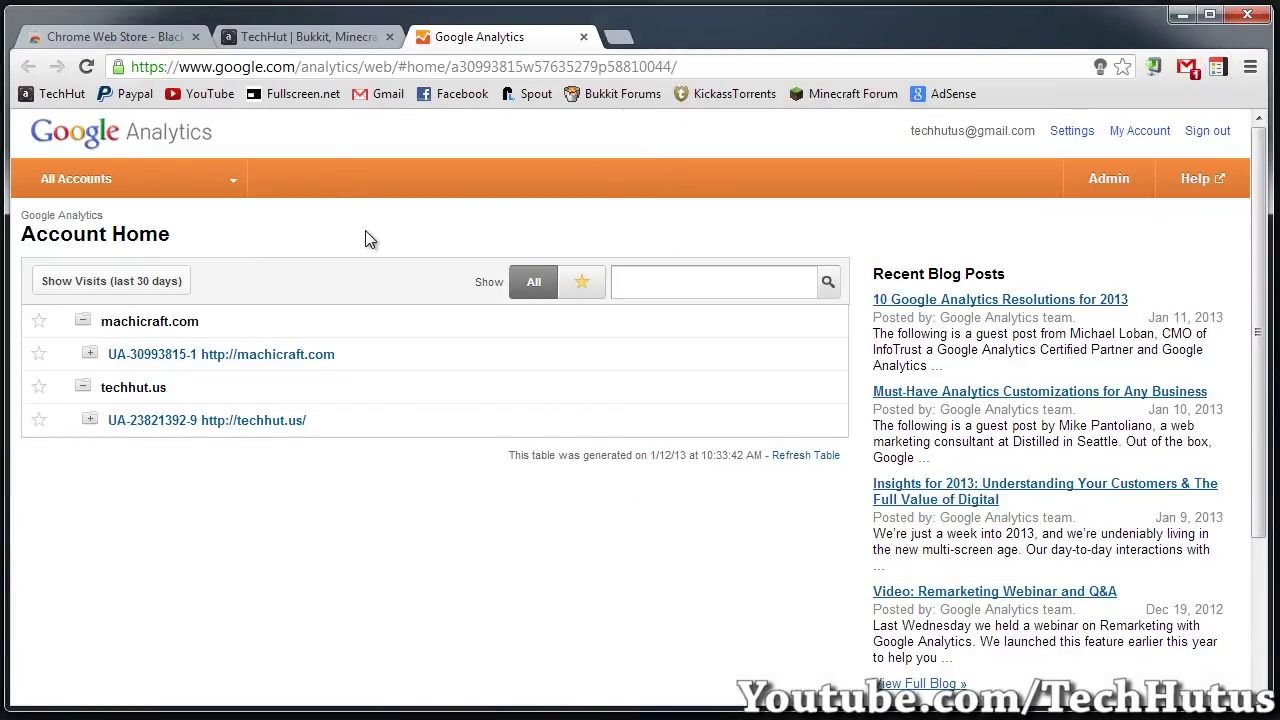
left_click(250, 420)
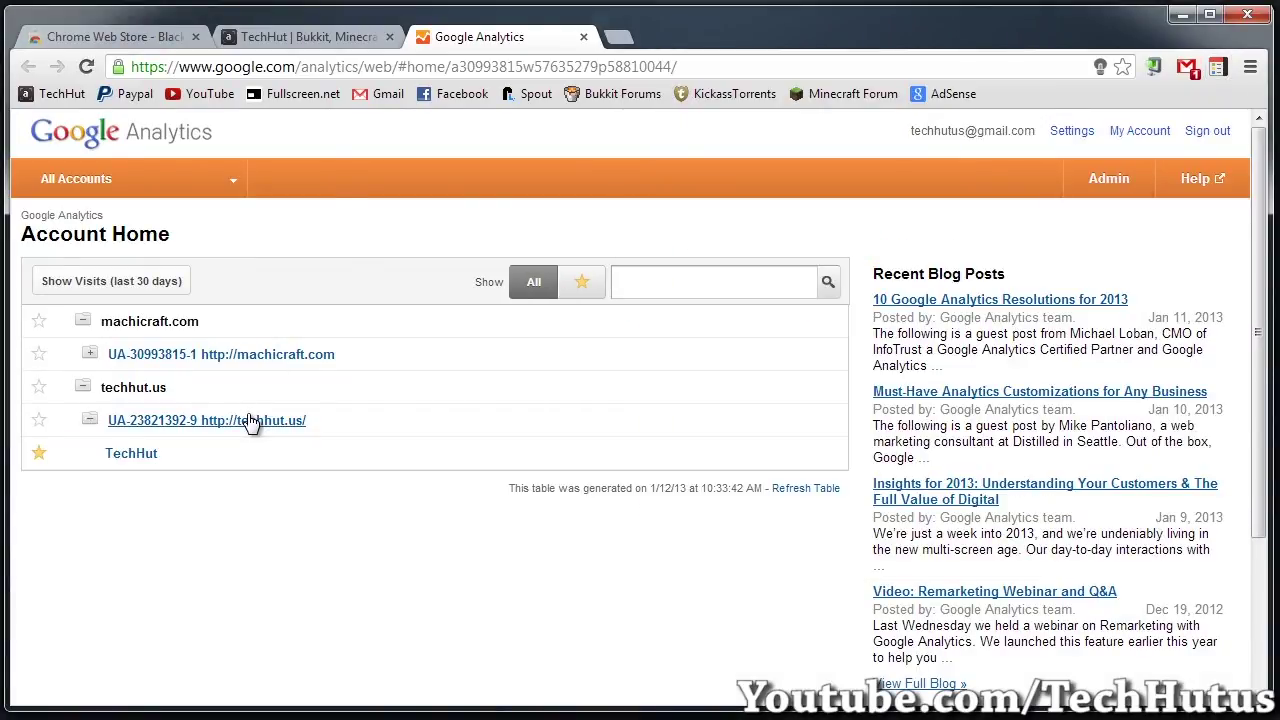
left_click(130, 455)
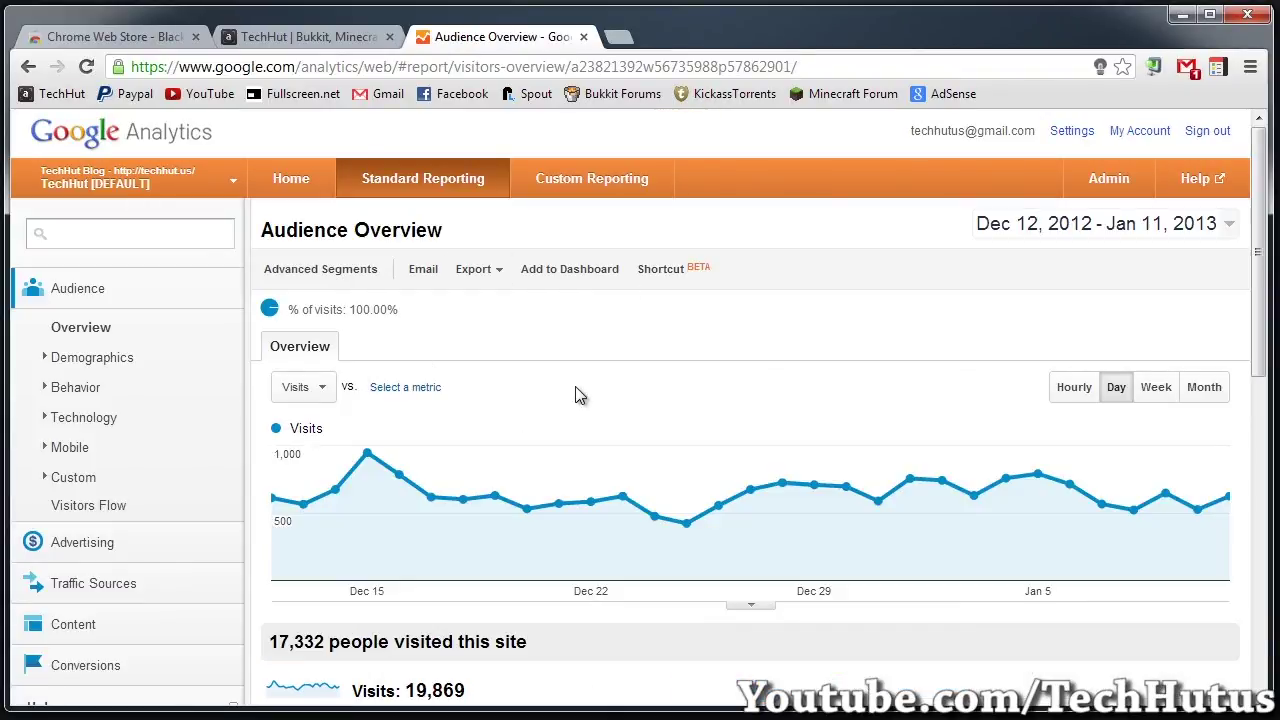
scroll(575, 395, "down", 1)
scroll(575, 395, "up", 1)
left_click(585, 40)
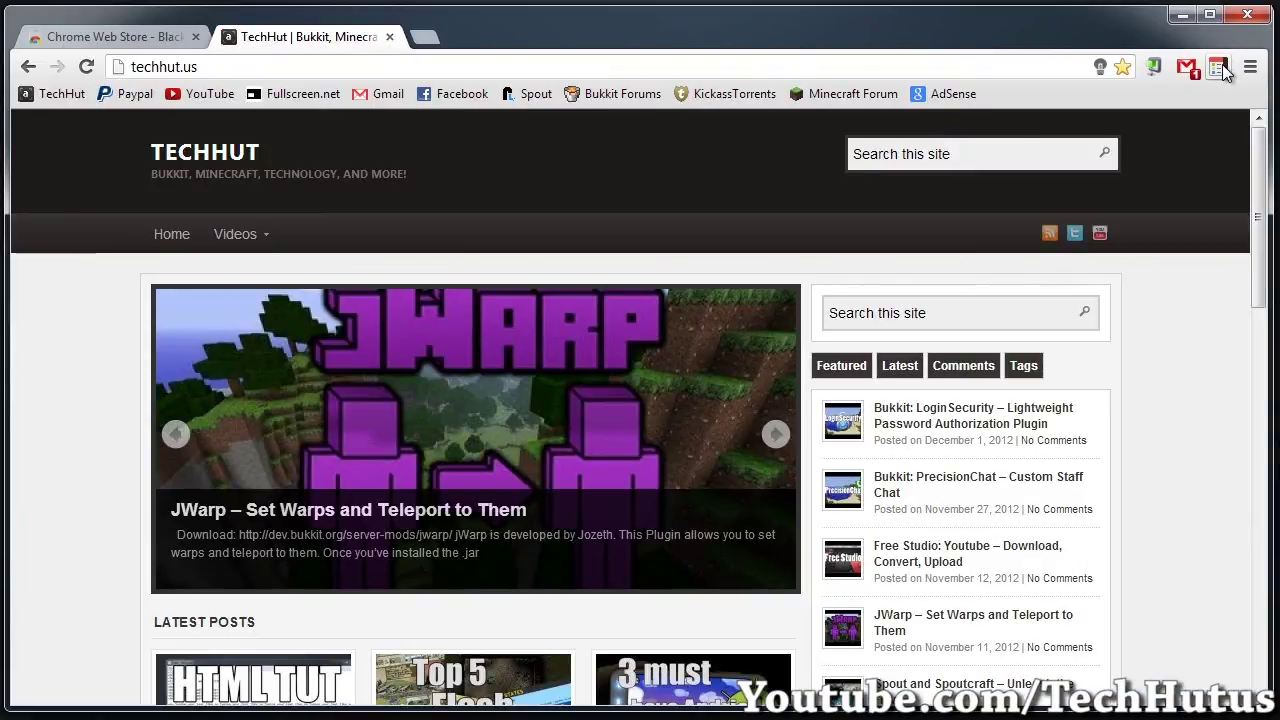
left_click(120, 37)
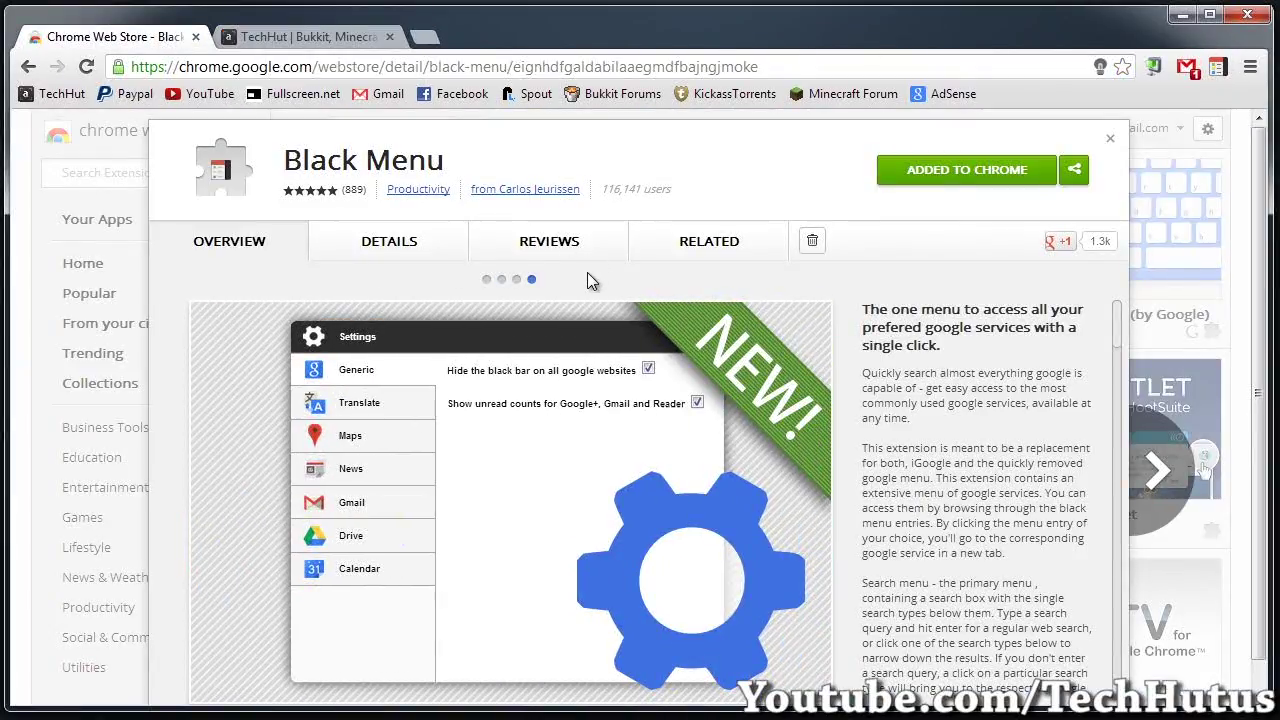
scroll(701, 265, "down", 1)
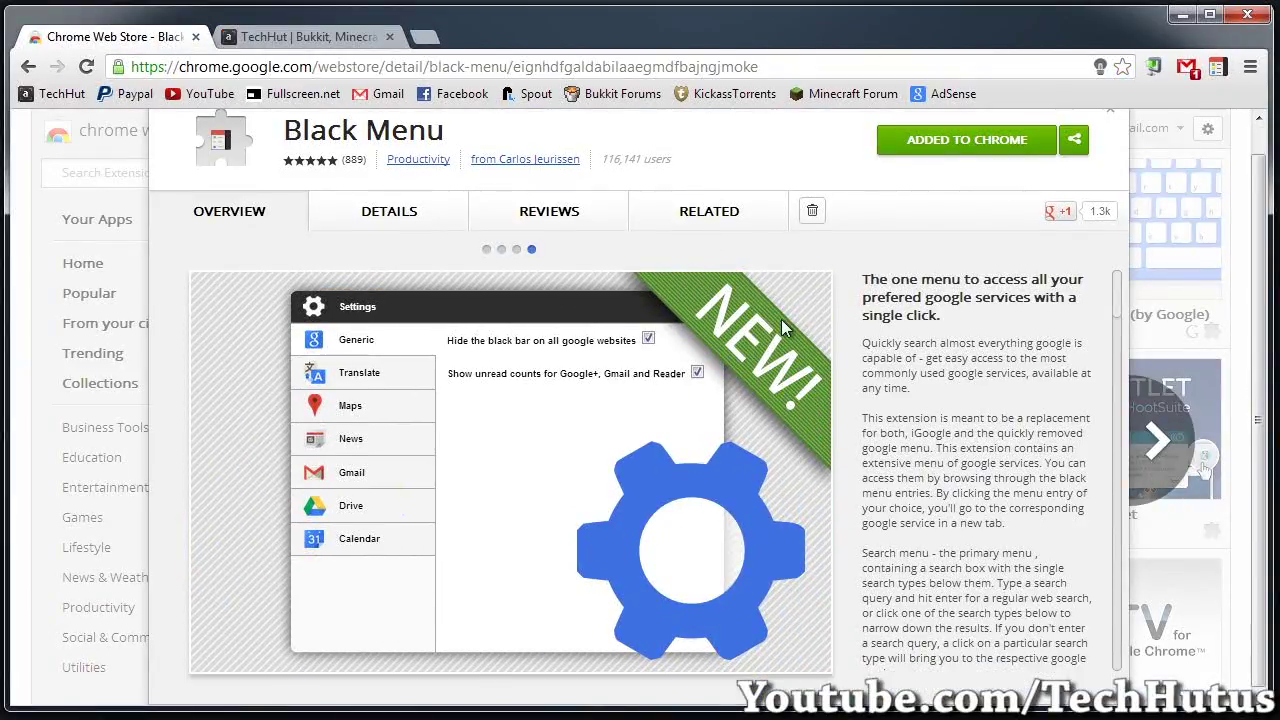
scroll(968, 362, "down", 5)
scroll(968, 362, "down", 10)
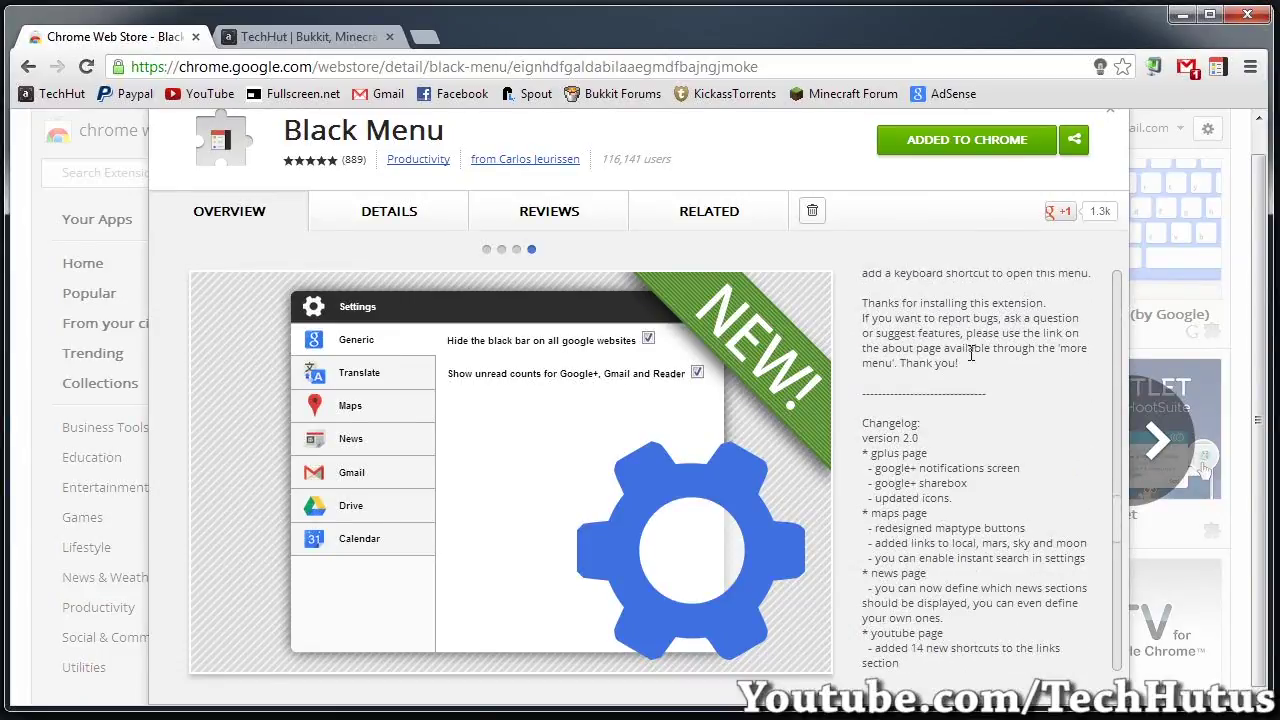
scroll(969, 352, "up", 3)
scroll(969, 352, "up", 10)
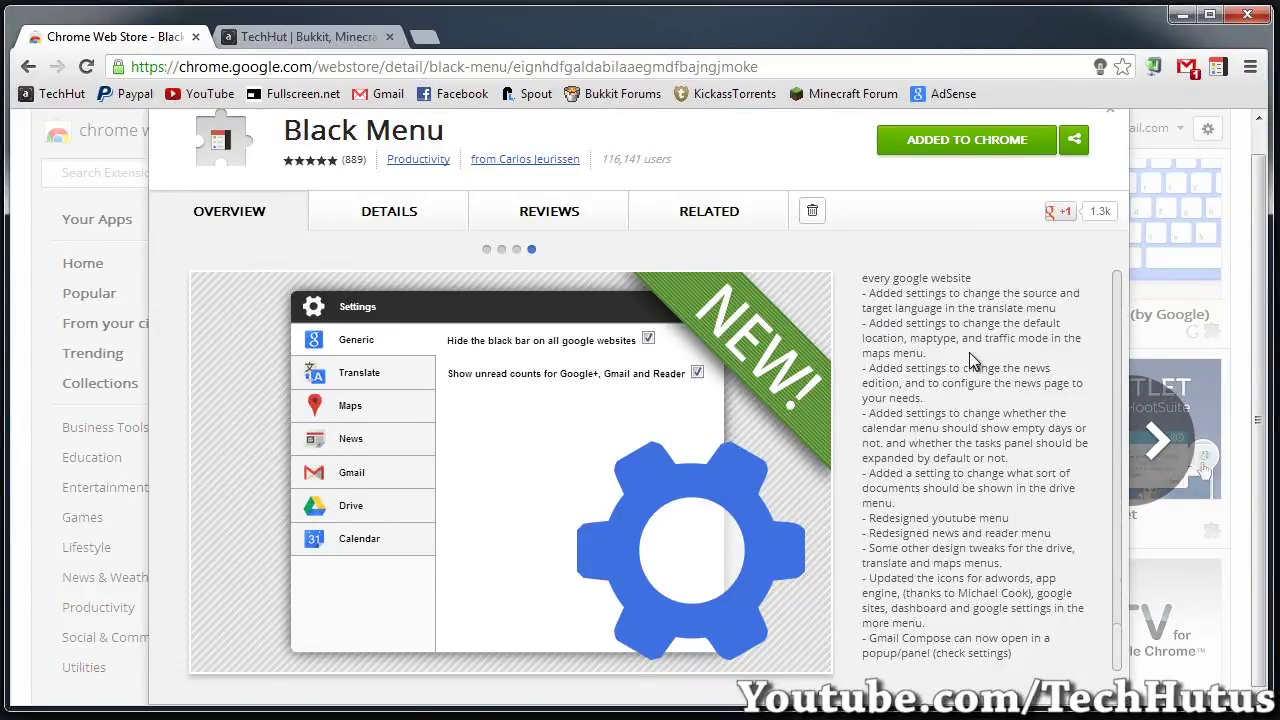
left_click(417, 215)
scroll(600, 350, "down", 5)
scroll(600, 352, "down", 5)
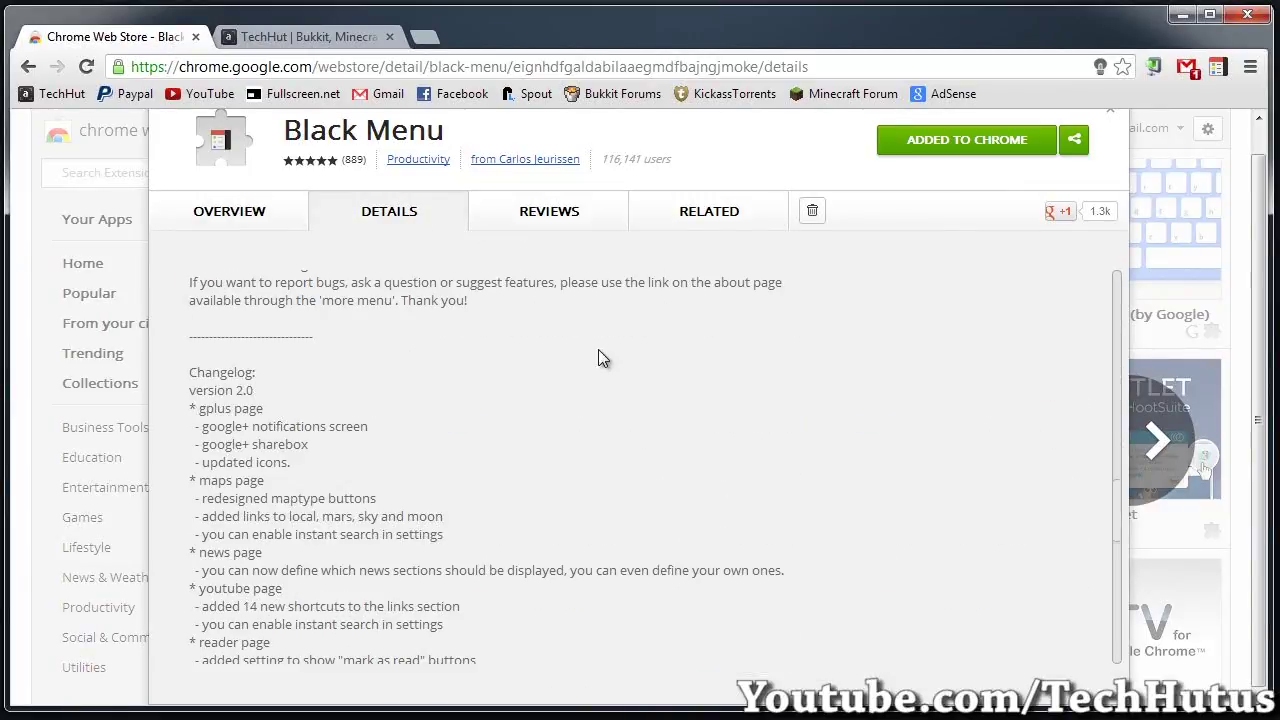
left_click(578, 222)
scroll(621, 335, "up", 5)
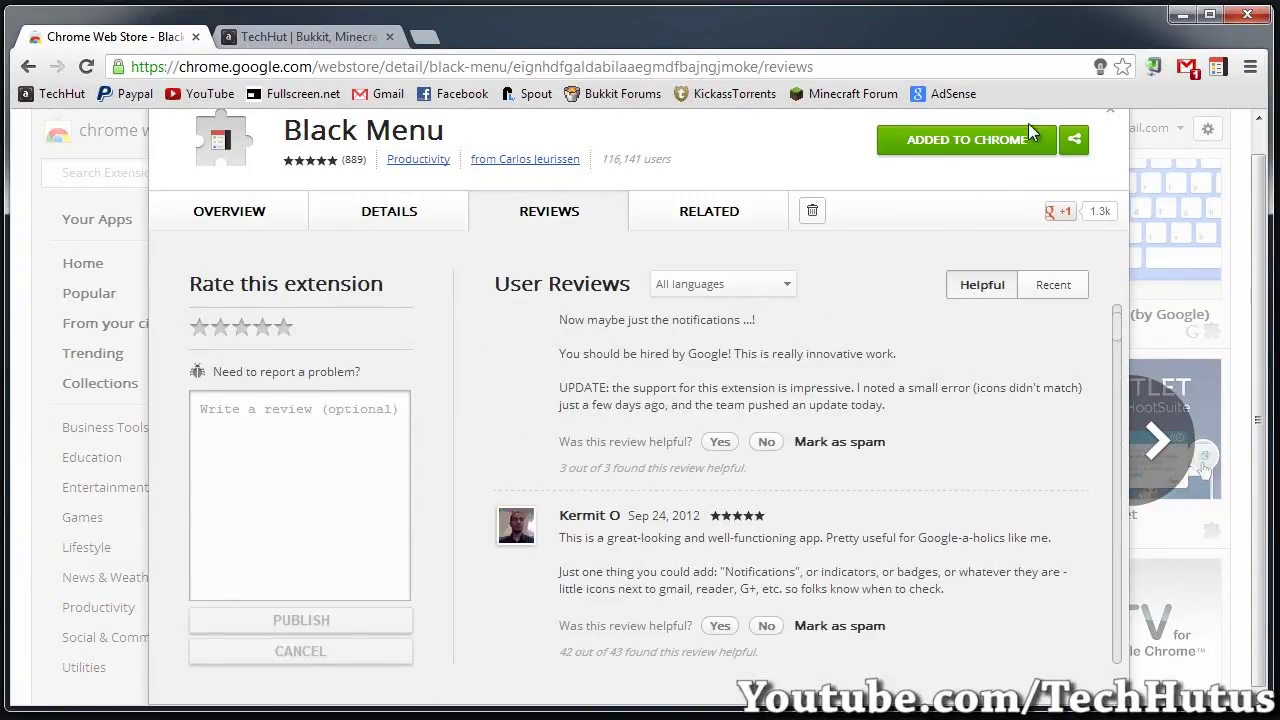
left_click(1246, 206)
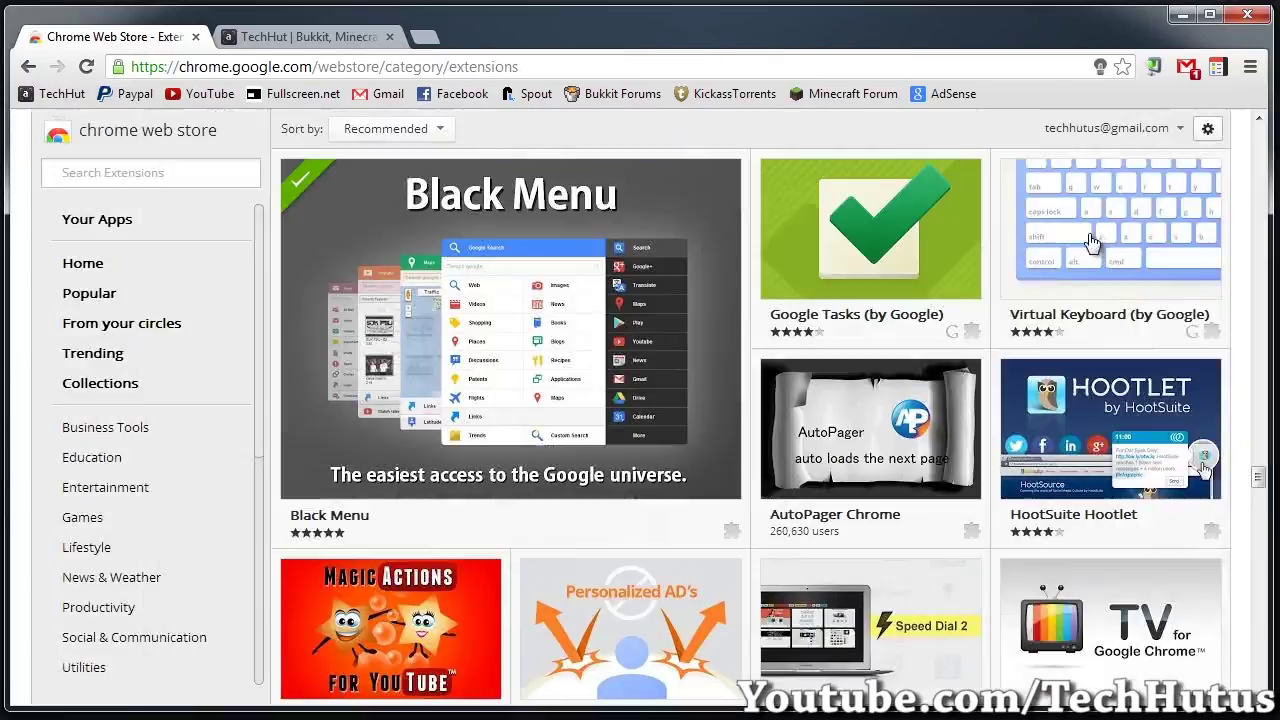
scroll(928, 203, "up", 5)
scroll(928, 203, "up", 3)
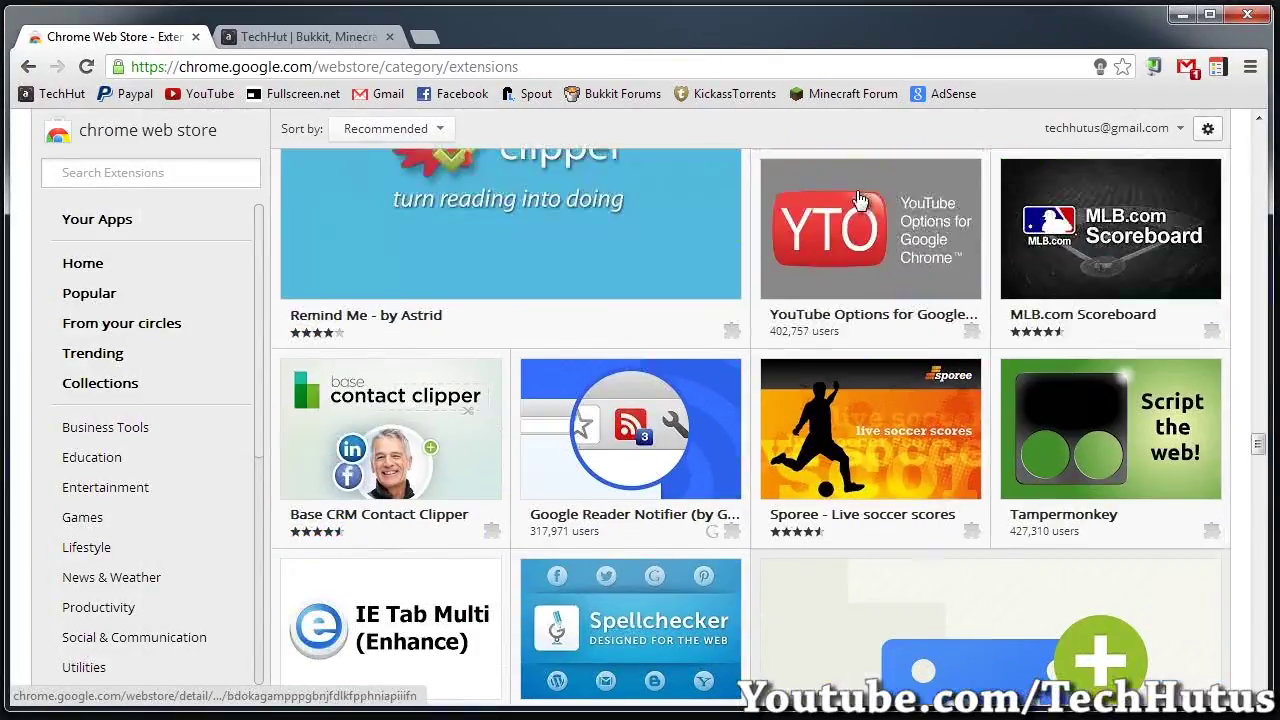
left_click(308, 36)
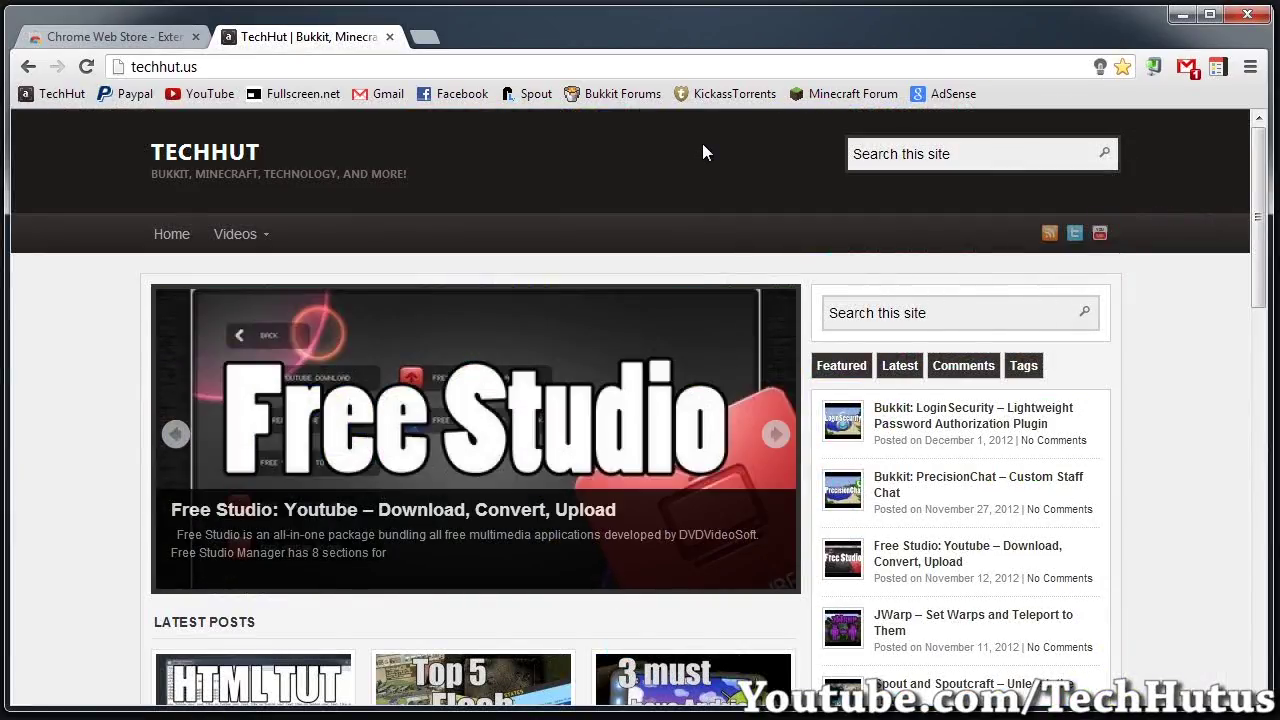